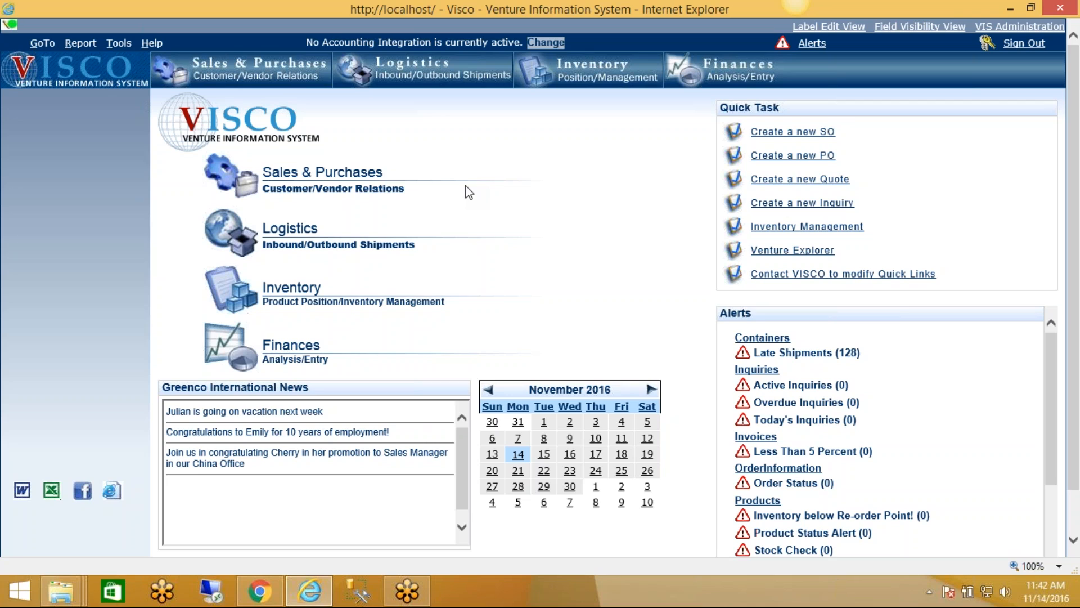
- Open the 3 Brothers customer record for editing and check its customer name and accounting key
{"action": "left_click", "coordinate": [337, 177]}
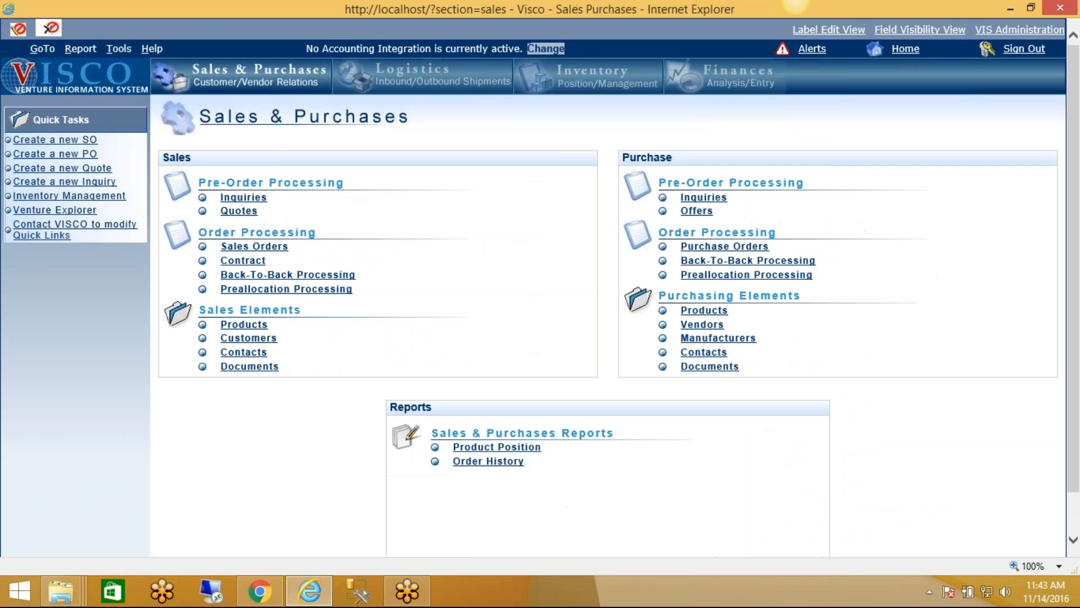
{"action": "left_click", "coordinate": [251, 337]}
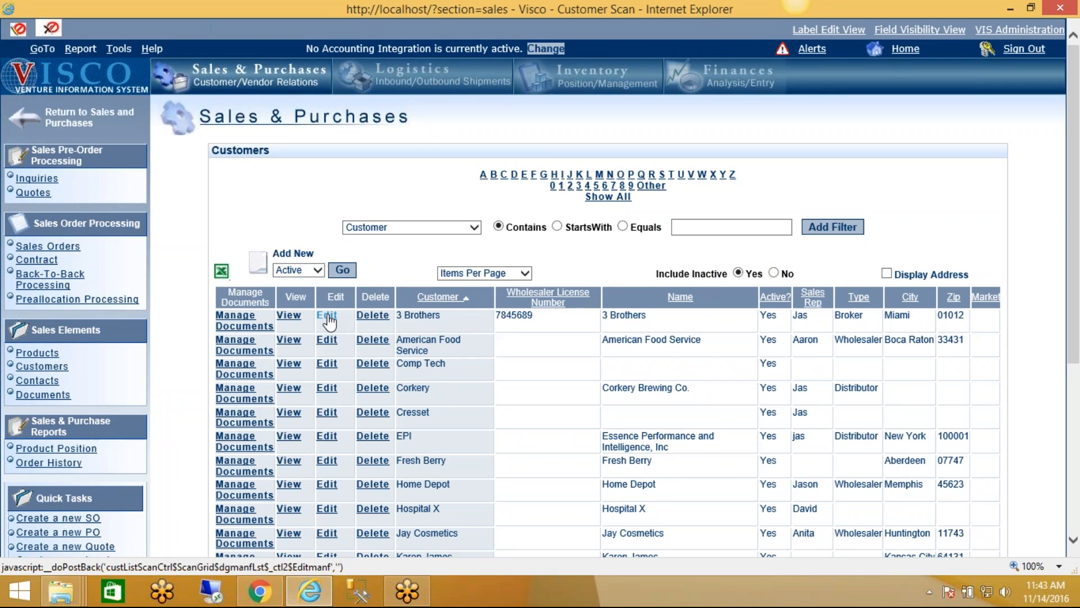
{"action": "left_click", "coordinate": [327, 316]}
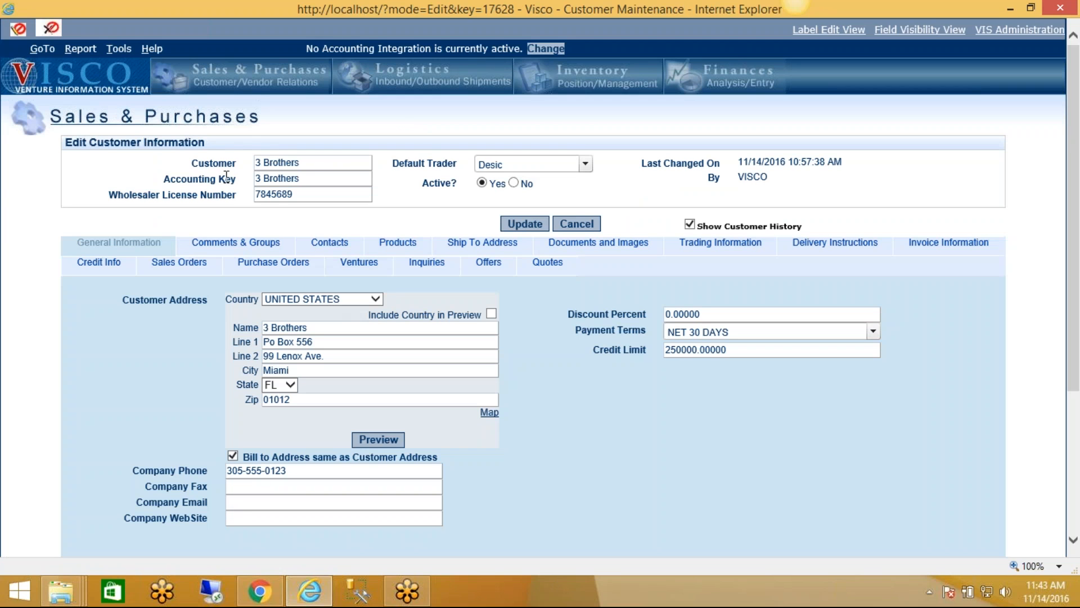
{"action": "left_click_drag", "start_coordinate": [313, 163], "coordinate": [195, 158]}
{"action": "left_click_drag", "start_coordinate": [305, 181], "coordinate": [217, 179]}
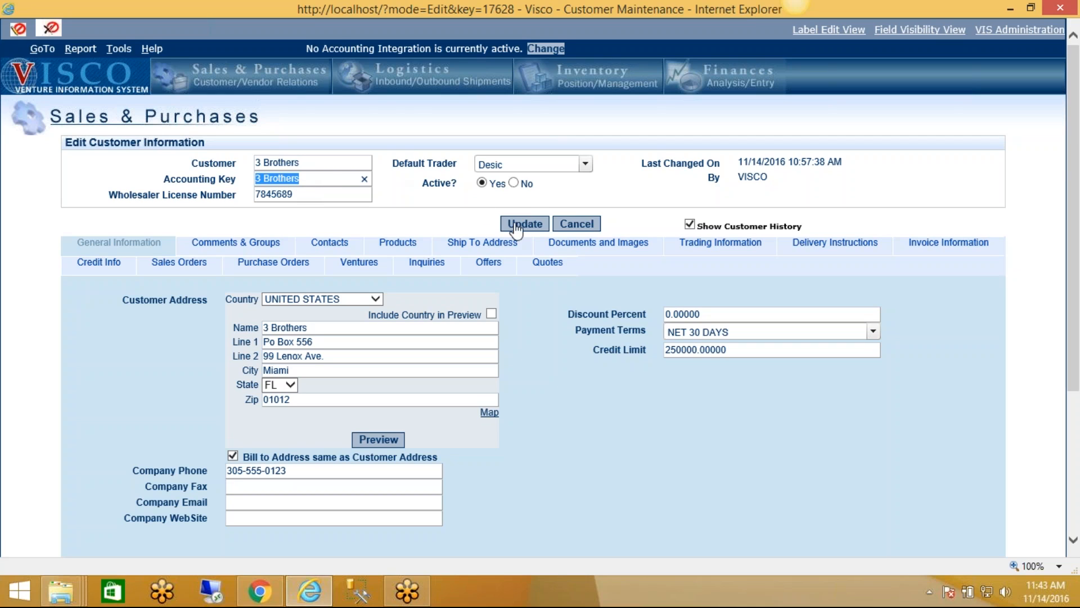
- Change the PO box number in the first address line of the 3 Brothers customer and save the record
{"action": "left_click", "coordinate": [331, 342]}
{"action": "key", "text": "BackSpace"}
{"action": "type", "text": "7"}
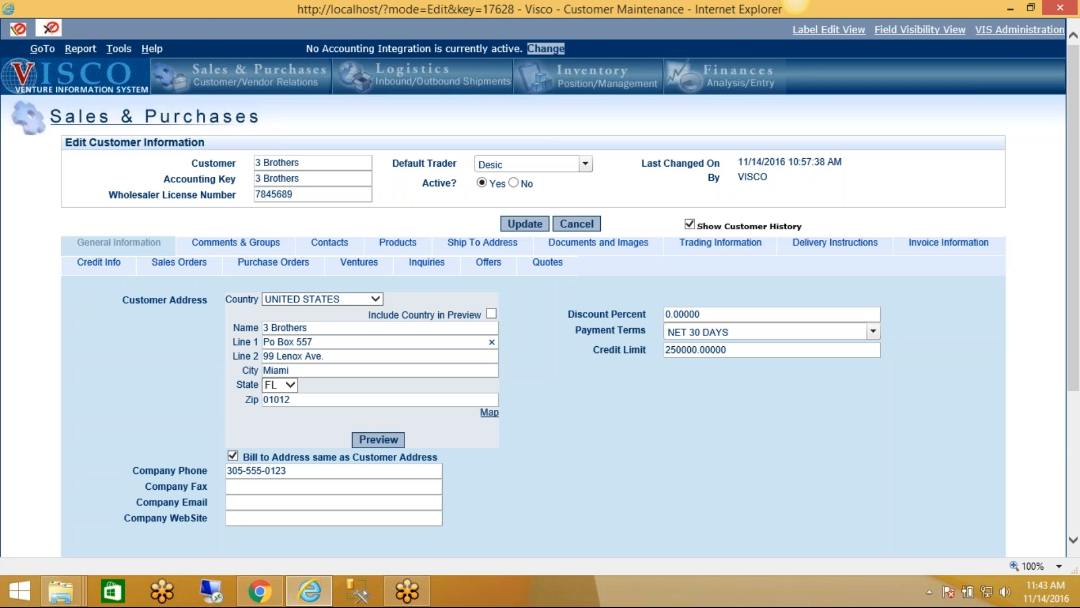
{"action": "left_click", "coordinate": [523, 223]}
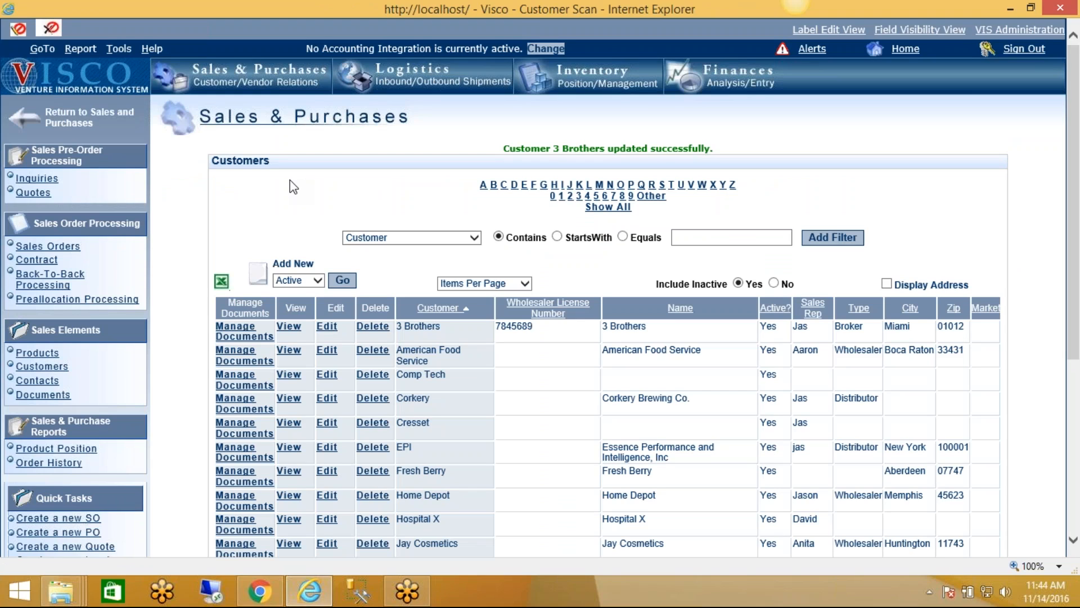
- Open the Alexander vendor record to review its accounting key, then leave it without saving
{"action": "left_click", "coordinate": [251, 85]}
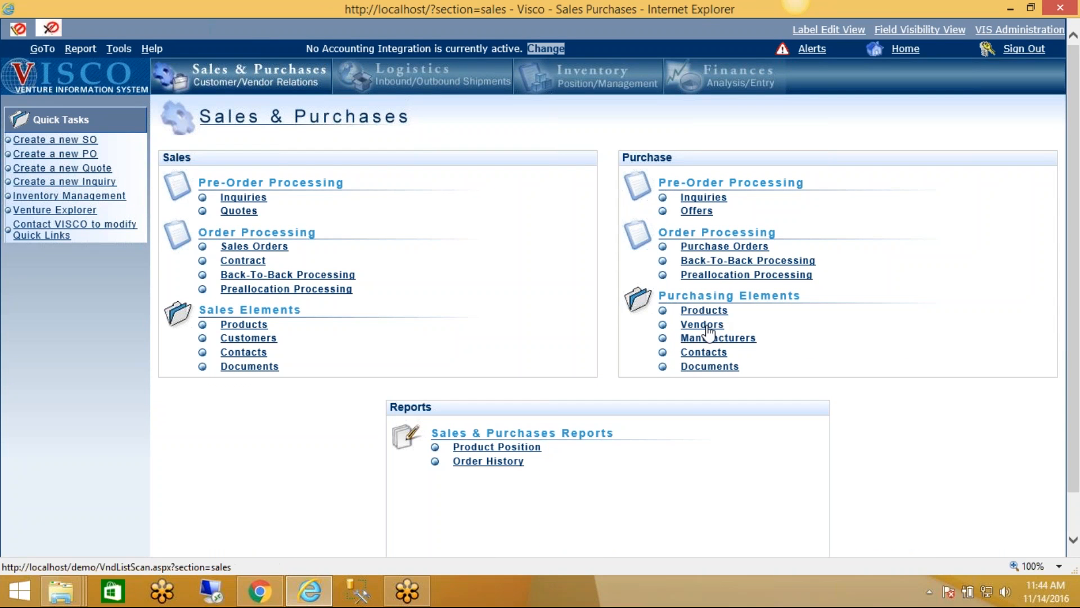
{"action": "left_click", "coordinate": [707, 326]}
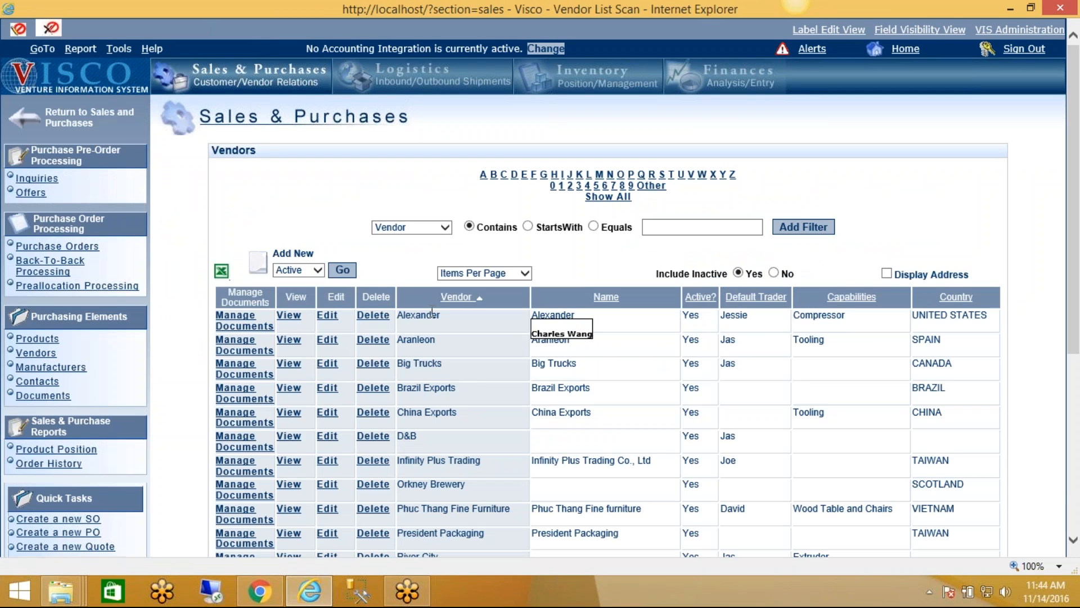
{"action": "left_click", "coordinate": [325, 316]}
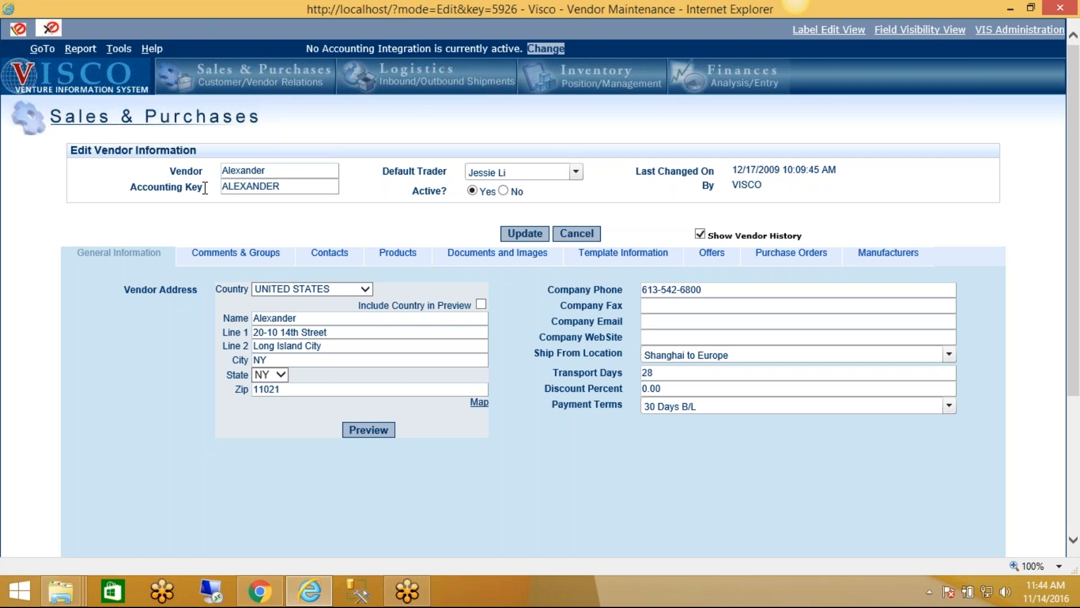
{"action": "left_click", "coordinate": [576, 233]}
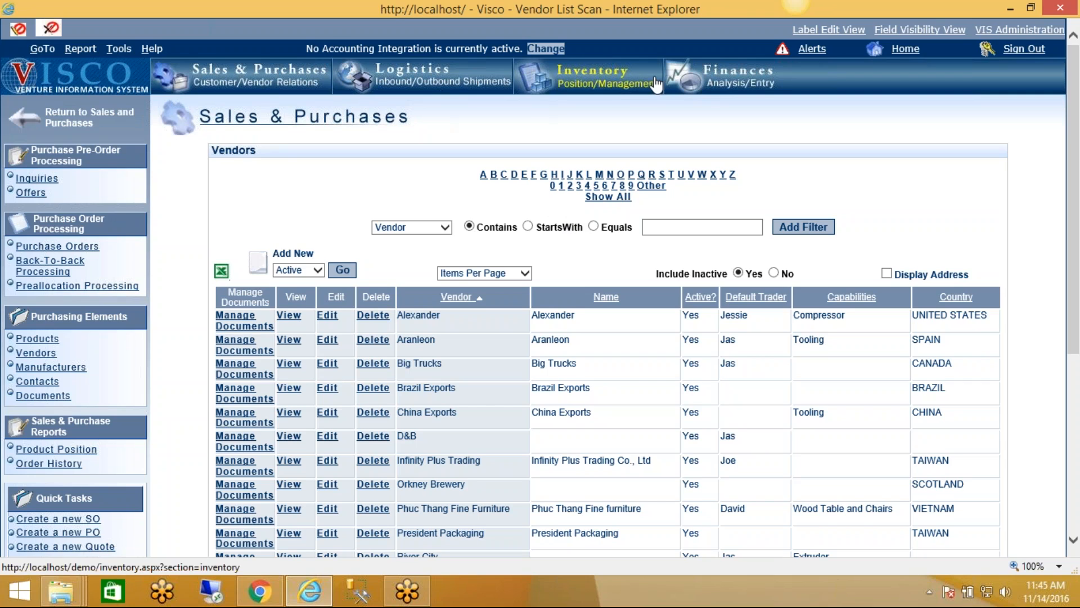
- Post the pending American Food Service invoice dated 9/19/2016 using batch invoice posting
{"action": "left_click", "coordinate": [679, 77]}
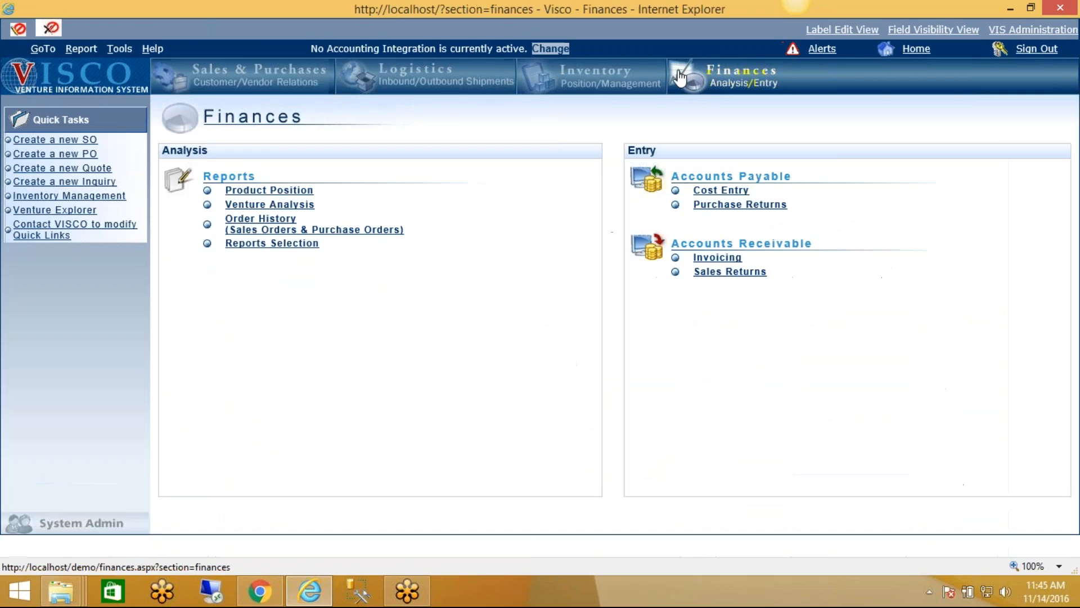
{"action": "left_click", "coordinate": [718, 258]}
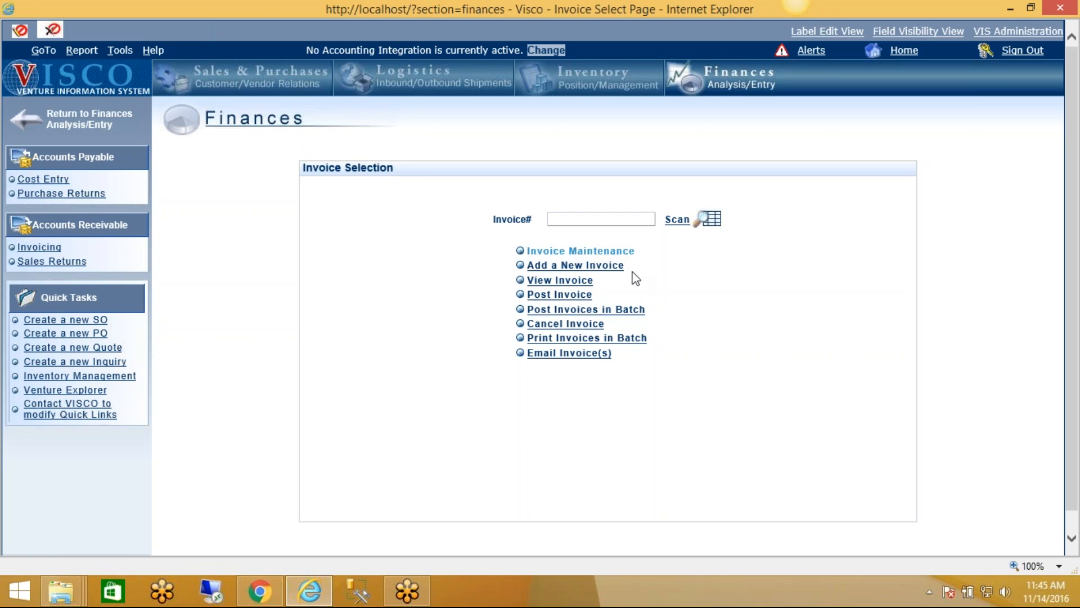
{"action": "left_click", "coordinate": [584, 311]}
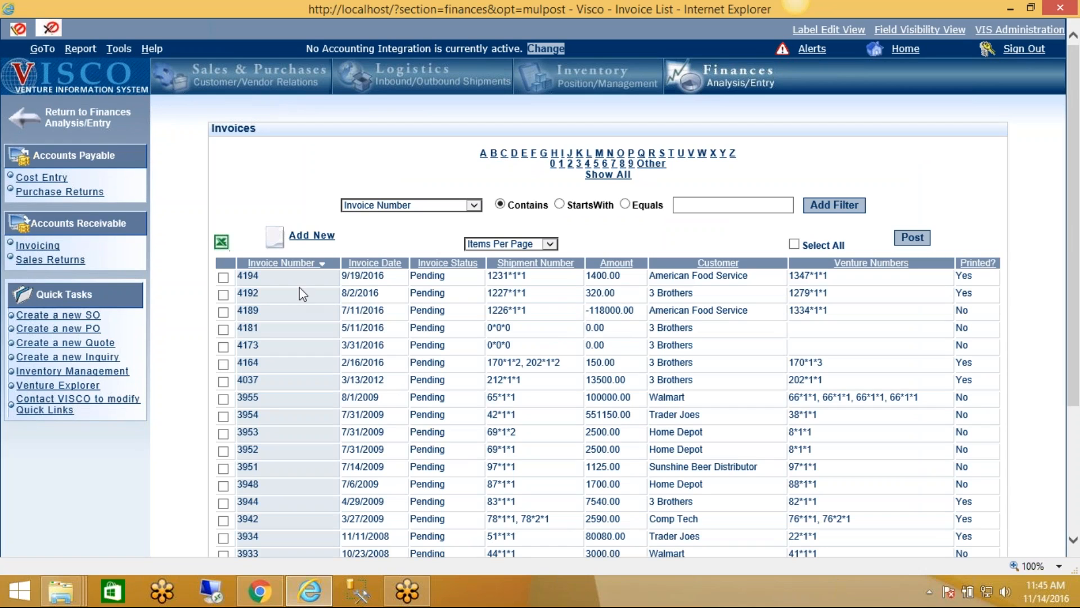
{"action": "left_click_drag", "start_coordinate": [448, 271], "coordinate": [413, 283]}
{"action": "left_click", "coordinate": [223, 277]}
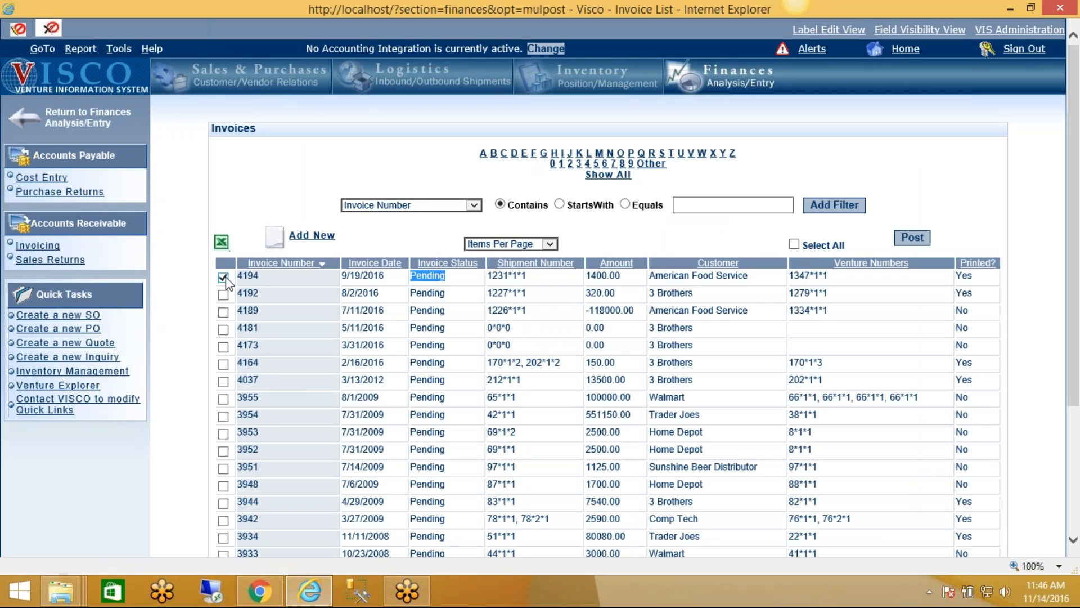
{"action": "left_click", "coordinate": [913, 237]}
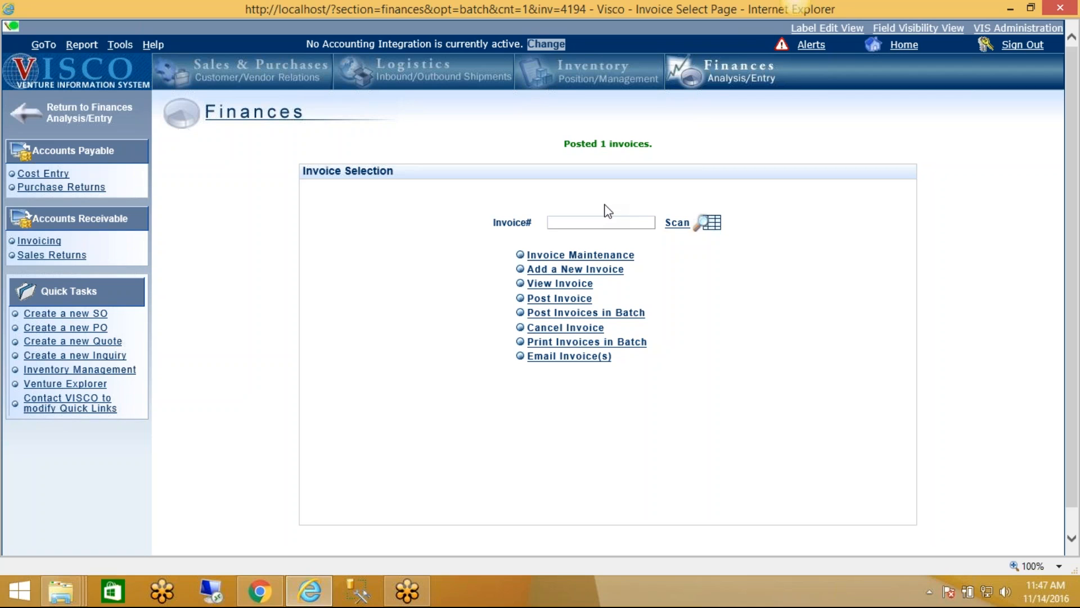
- Open the accounting interface settings in System Administration to review the configured accounting integrations
{"action": "left_click", "coordinate": [707, 96]}
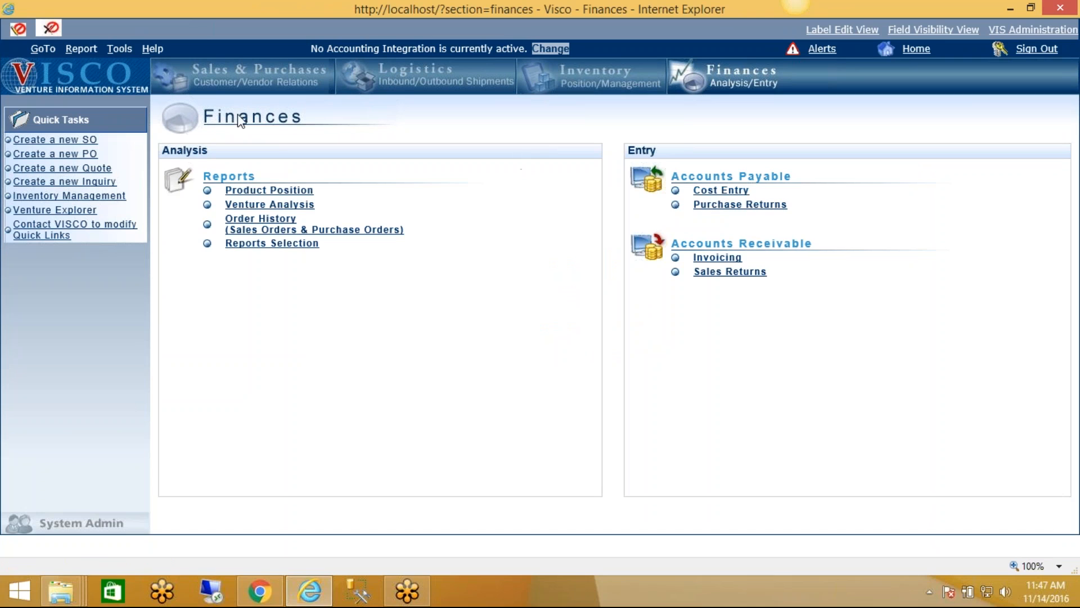
{"action": "left_click", "coordinate": [121, 49]}
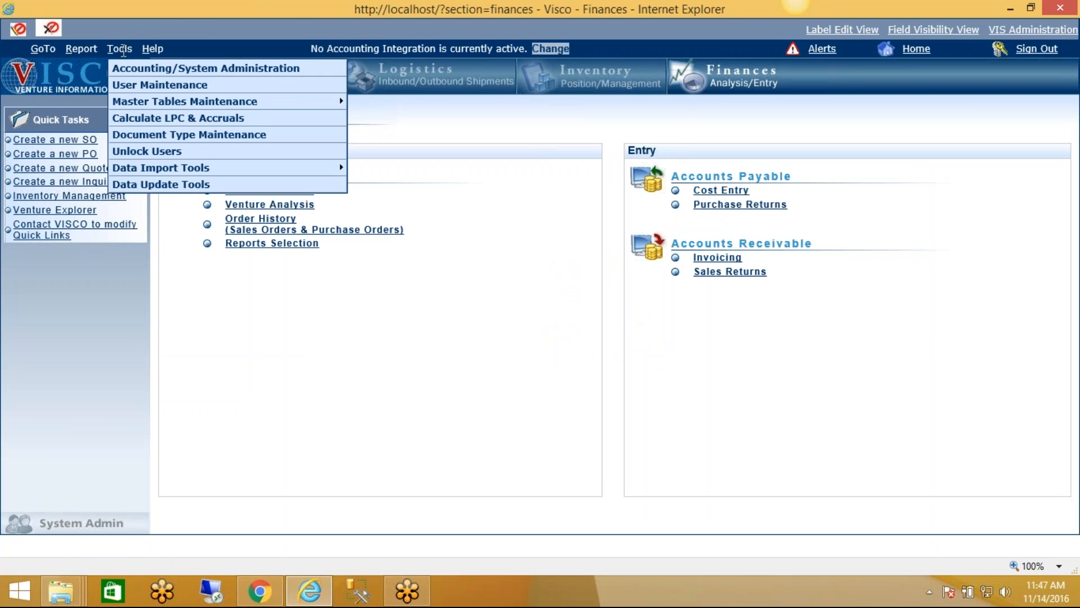
{"action": "left_click", "coordinate": [130, 69]}
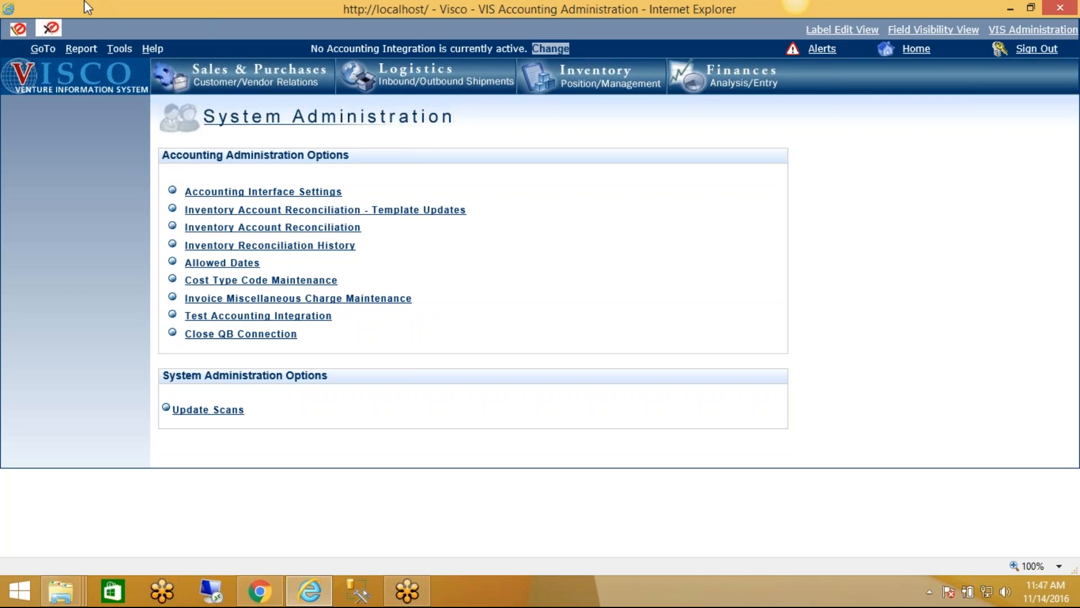
{"action": "left_click", "coordinate": [261, 197]}
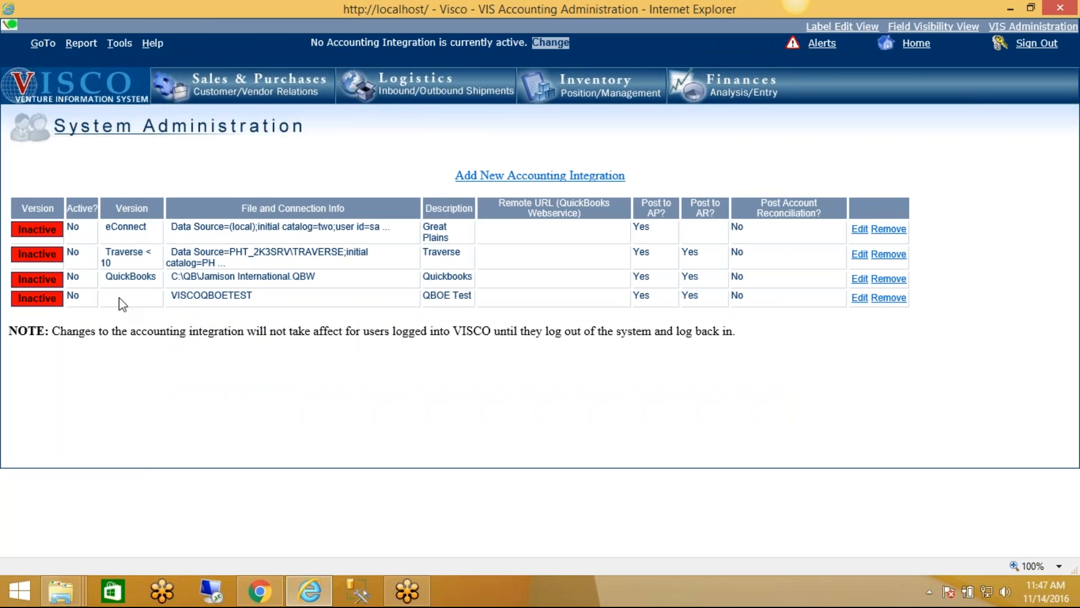
- Examine the Air Freight cost type code's general ledger and inventoriable settings in Cost Type Code Maintenance, then leave without changes
{"action": "left_click", "coordinate": [119, 43]}
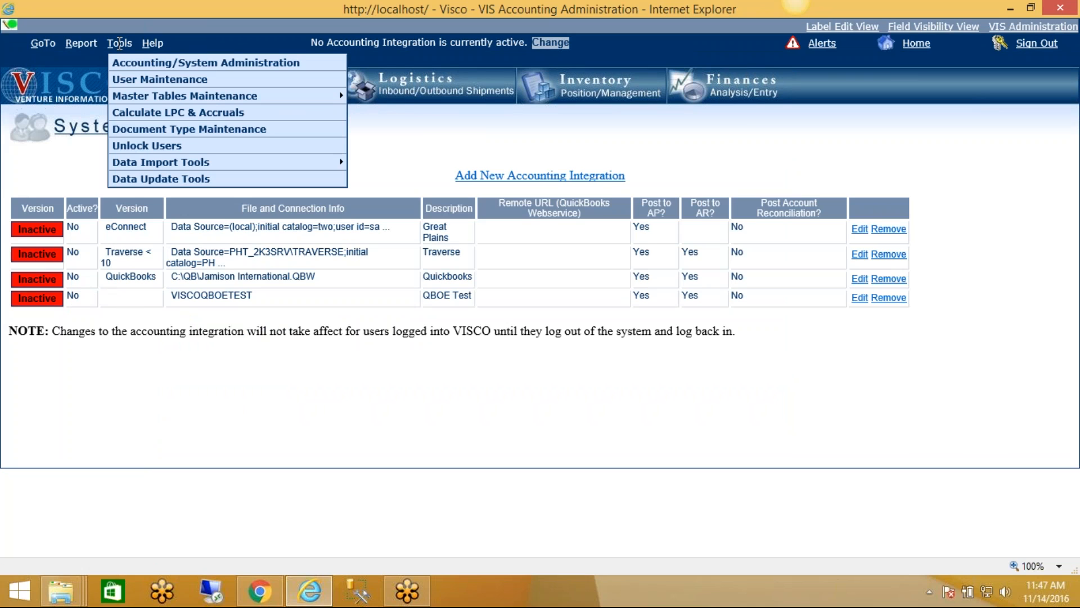
{"action": "left_click", "coordinate": [145, 63]}
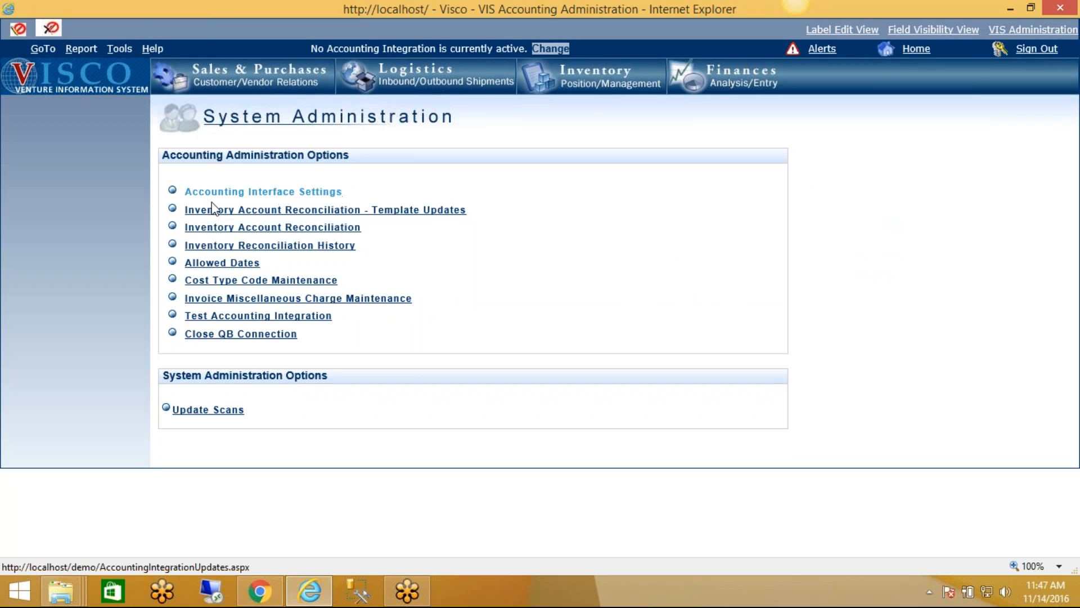
{"action": "left_click", "coordinate": [232, 287]}
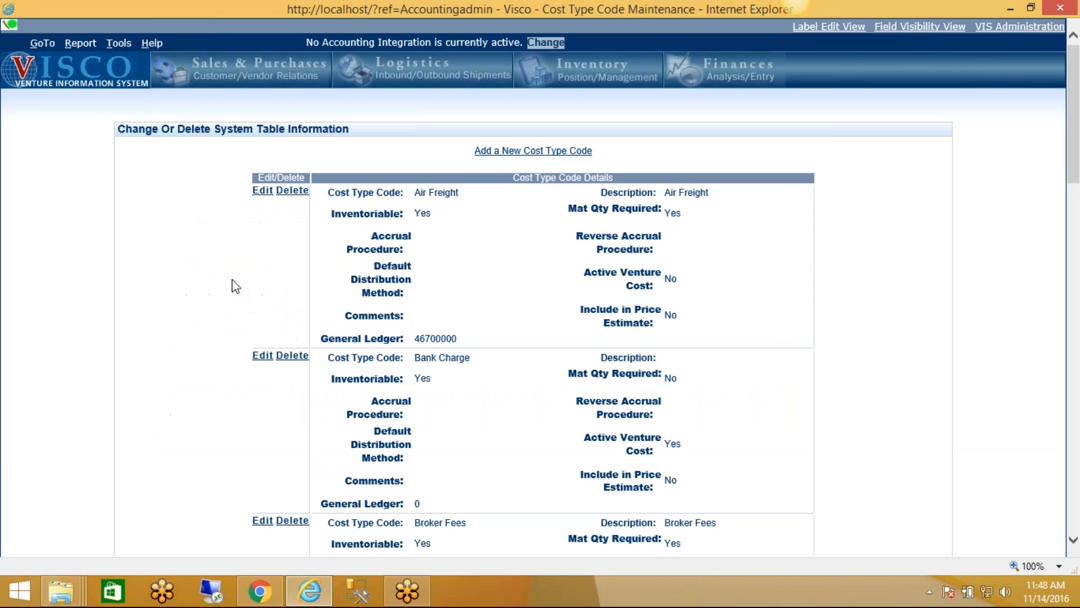
{"action": "left_click_drag", "start_coordinate": [460, 192], "coordinate": [424, 190]}
{"action": "left_click", "coordinate": [417, 342]}
{"action": "left_click_drag", "start_coordinate": [417, 341], "coordinate": [461, 342]}
{"action": "left_click", "coordinate": [427, 216]}
{"action": "left_click_drag", "start_coordinate": [421, 217], "coordinate": [419, 218]}
{"action": "double_click", "coordinate": [372, 211]}
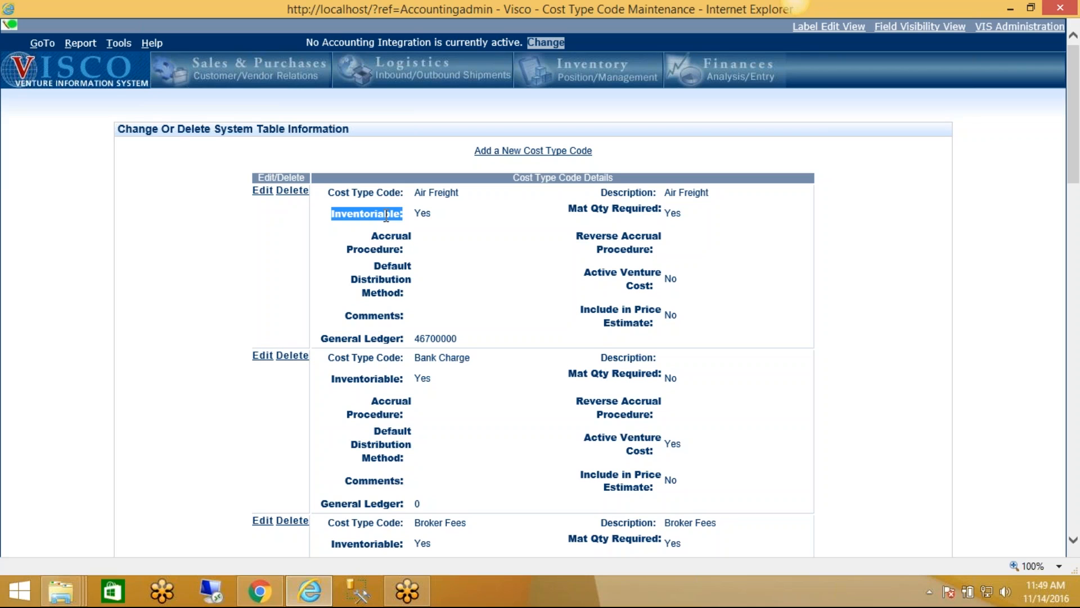
{"action": "left_click", "coordinate": [398, 214]}
{"action": "scroll", "coordinate": [417, 222], "scroll_direction": "down", "scroll_amount": 15}
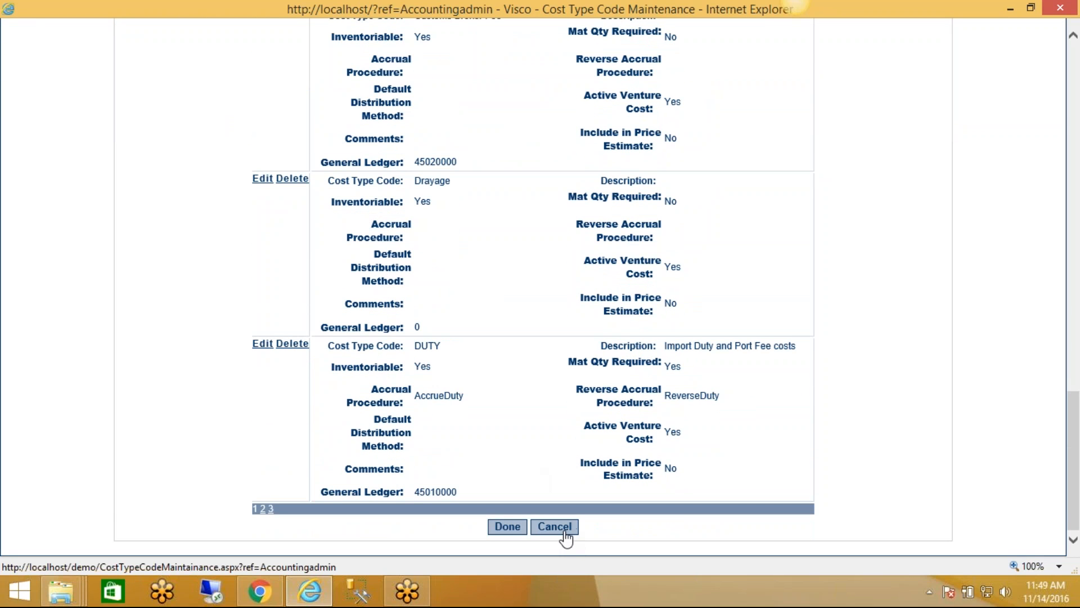
{"action": "left_click", "coordinate": [565, 538]}
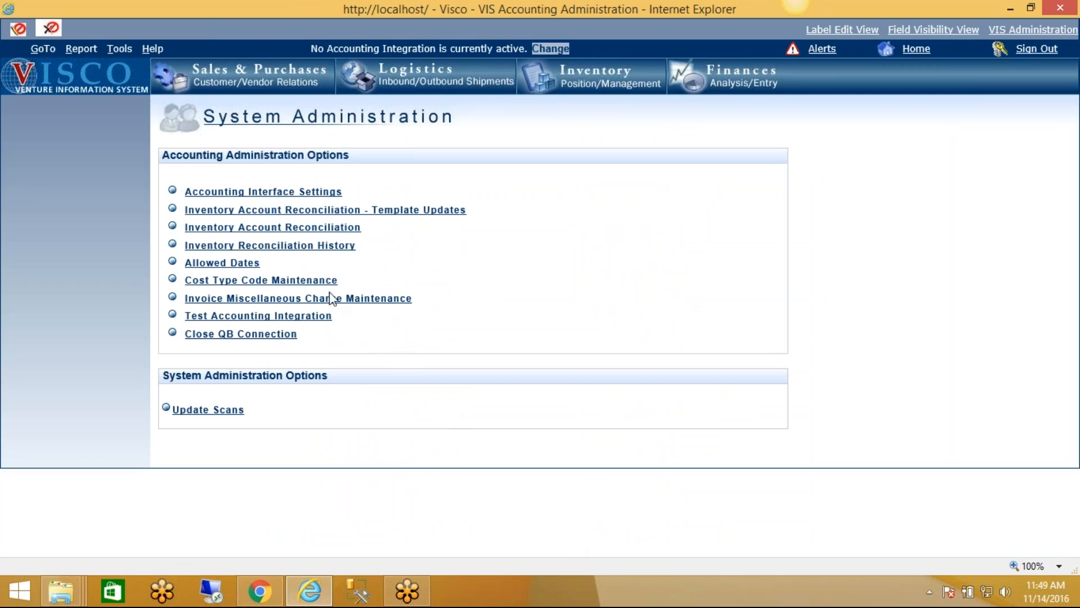
- Review the miscellaneous sales charge types and their GL accounts, then leave the table without changes
{"action": "left_click", "coordinate": [299, 304]}
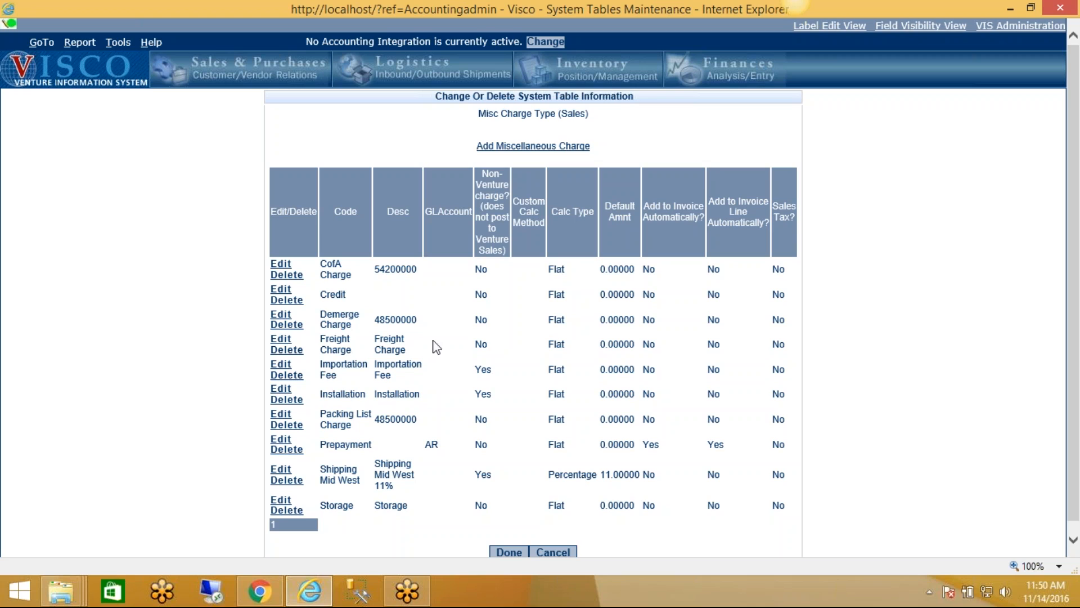
{"action": "left_click", "coordinate": [557, 551]}
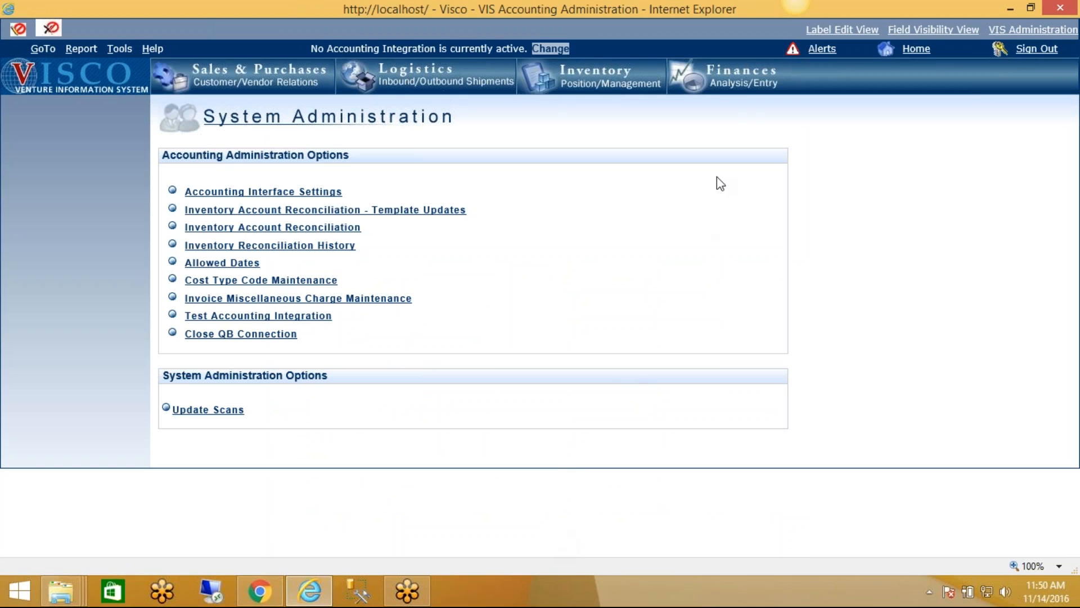
- Create a new venture cost entry batch under Accounts Payable and add a voucher to it
{"action": "left_click", "coordinate": [737, 89]}
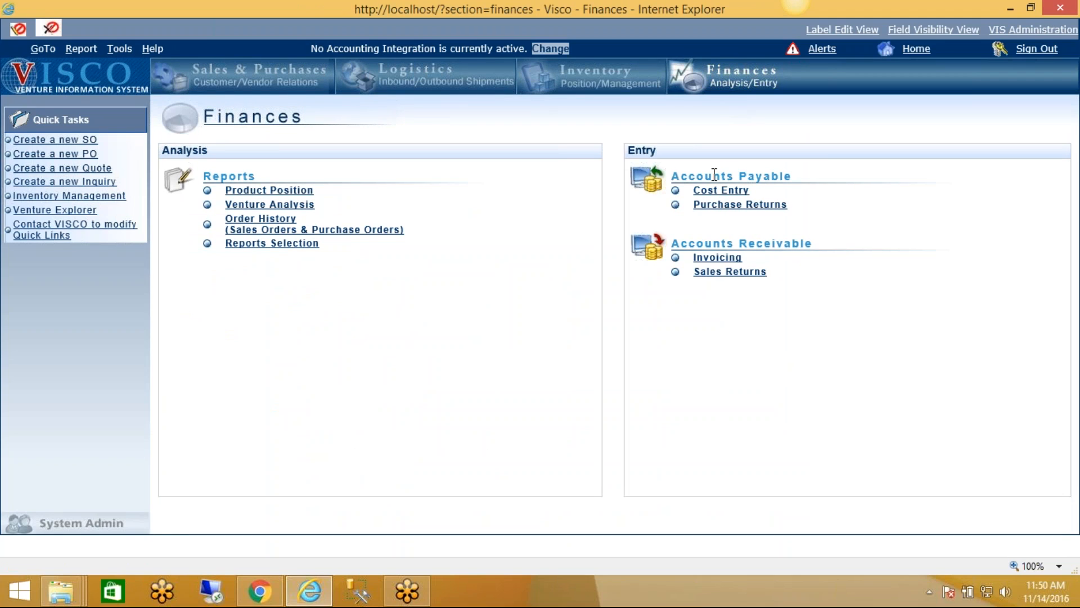
{"action": "left_click", "coordinate": [715, 191]}
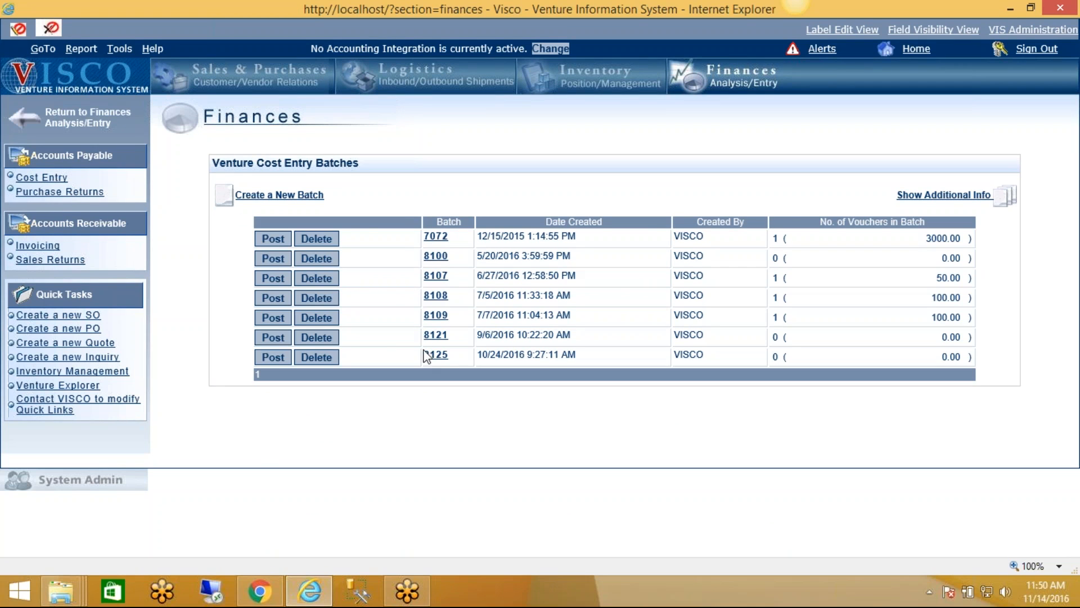
{"action": "left_click", "coordinate": [275, 196]}
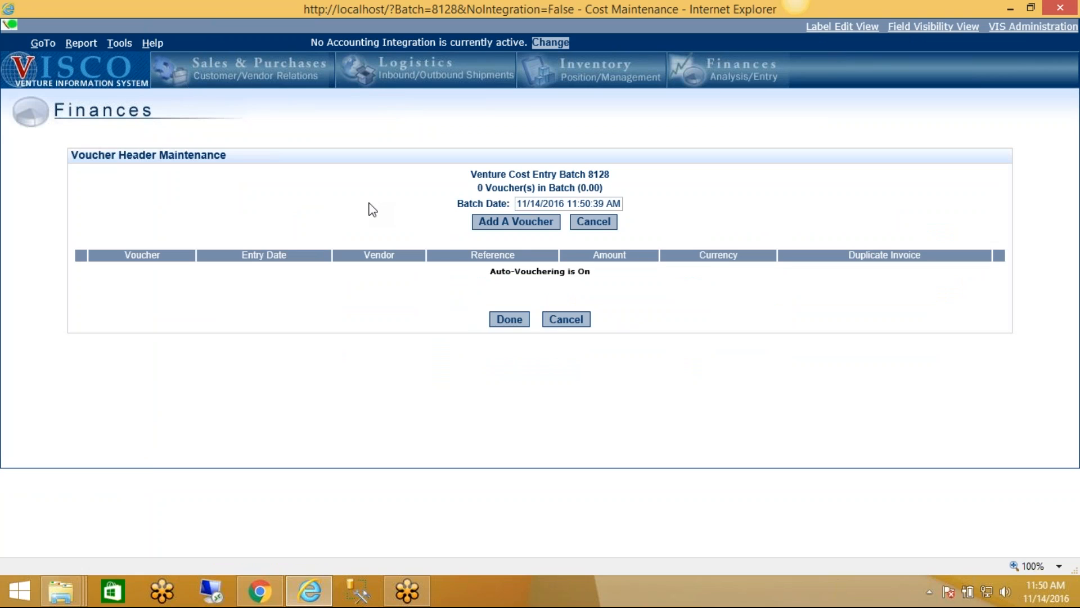
{"action": "left_click", "coordinate": [494, 223]}
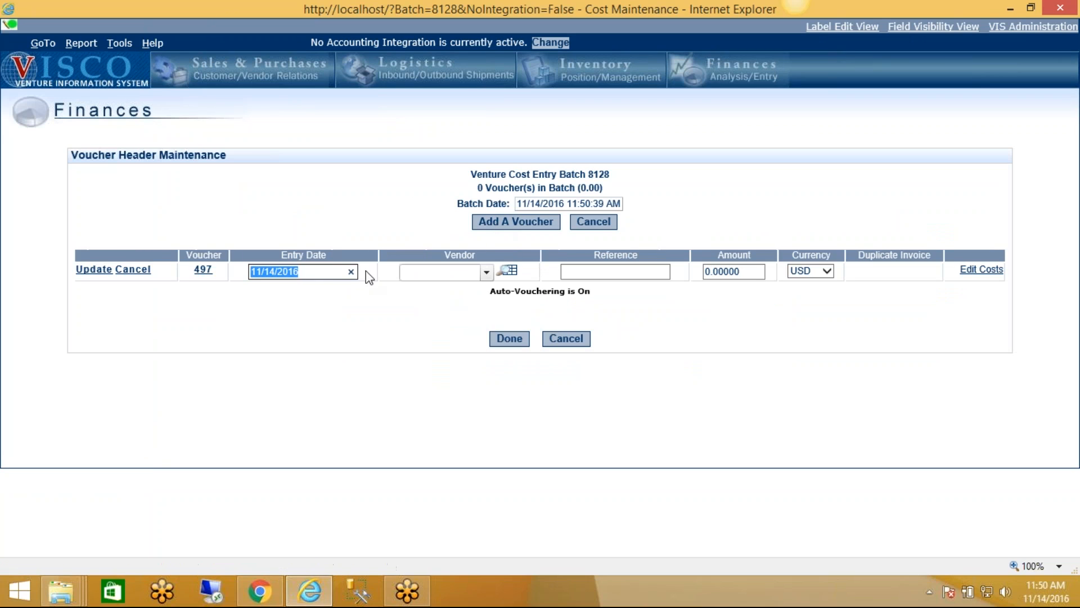
- Choose River City from the vendor list as the new voucher's vendor
{"action": "left_click", "coordinate": [298, 273]}
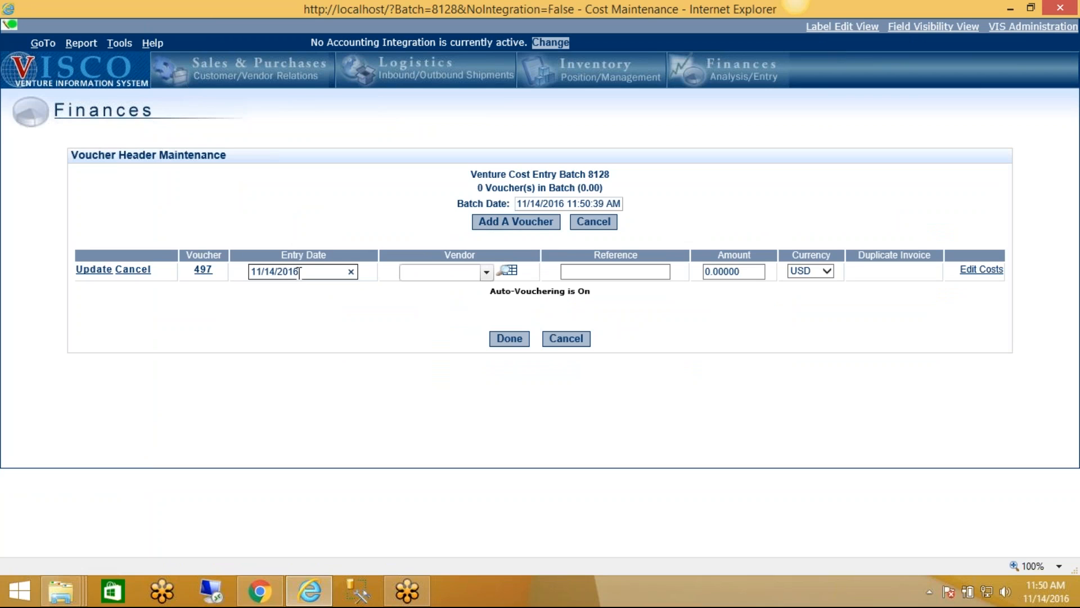
{"action": "left_click", "coordinate": [431, 263]}
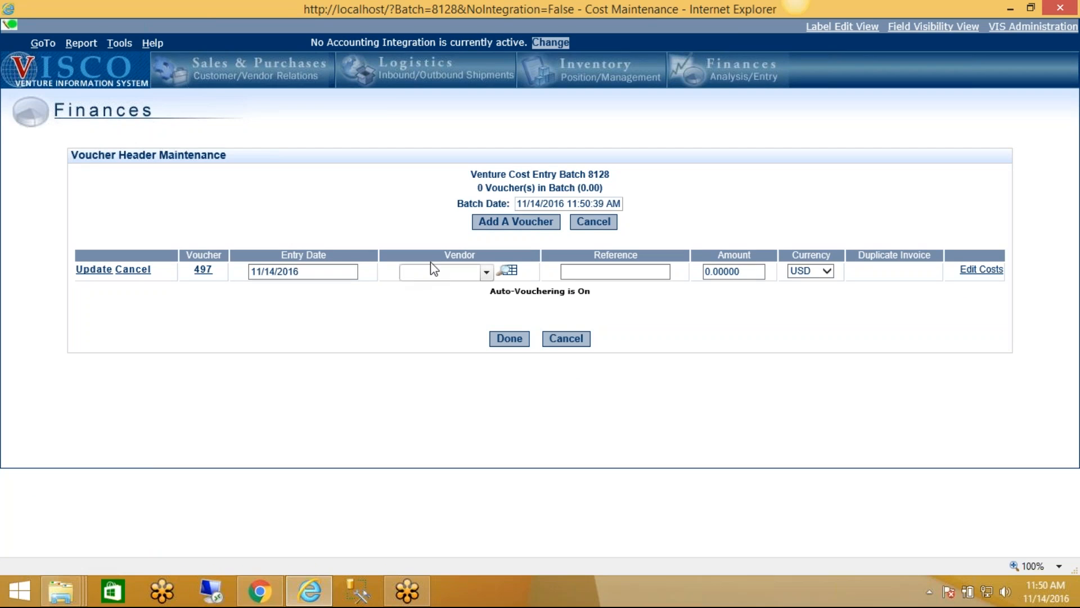
{"action": "left_click", "coordinate": [508, 271]}
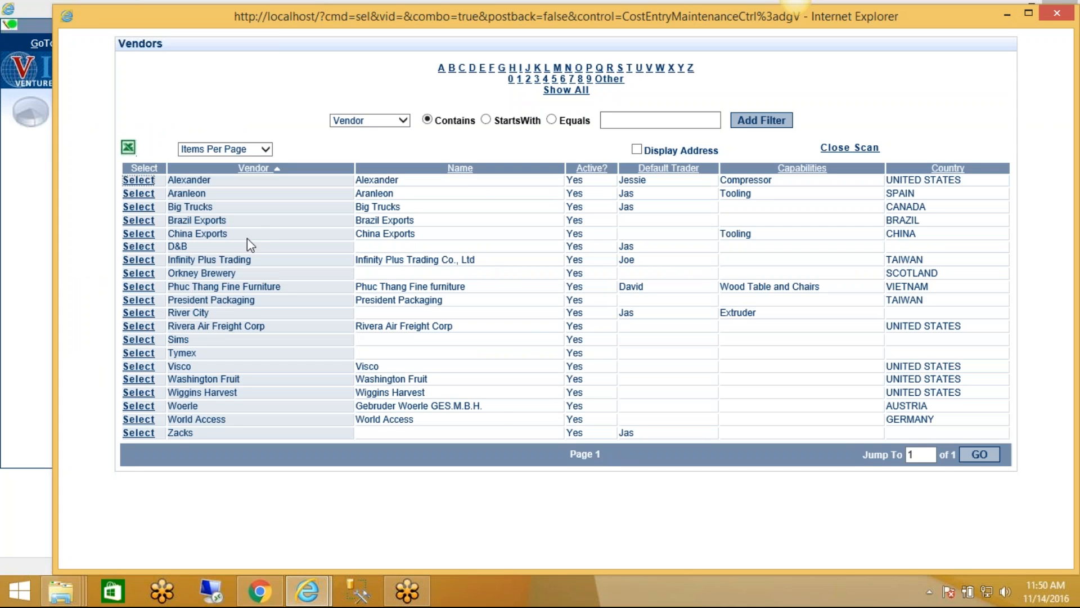
{"action": "left_click", "coordinate": [145, 314]}
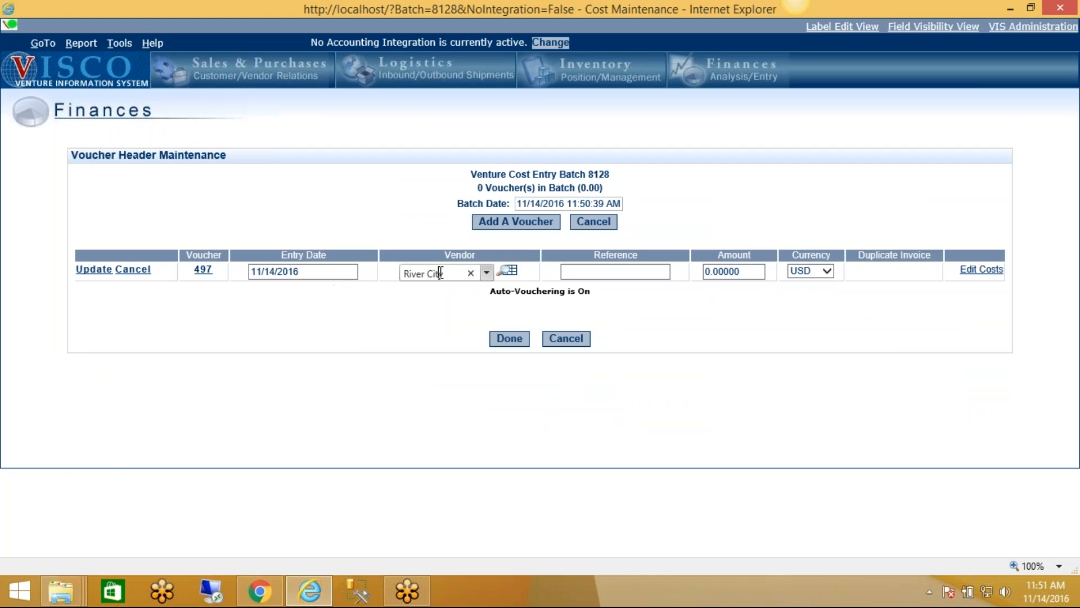
- Enter reference 87678678 and an amount of 1000 on the River City voucher
{"action": "left_click", "coordinate": [590, 266]}
{"action": "type", "text": "8"}
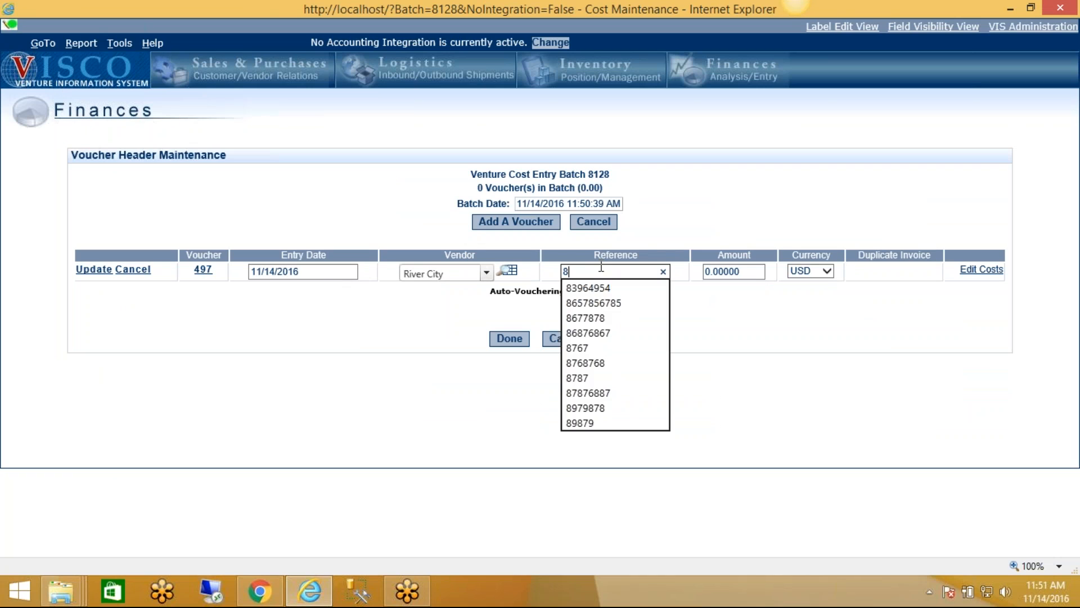
{"action": "type", "text": "7678670"}
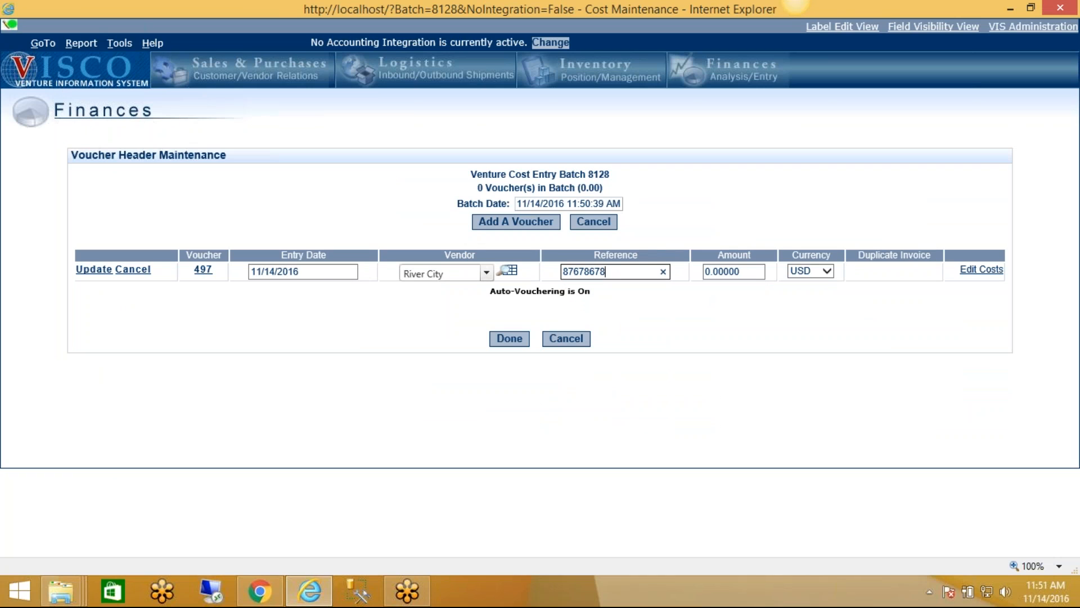
{"action": "left_click", "coordinate": [738, 268]}
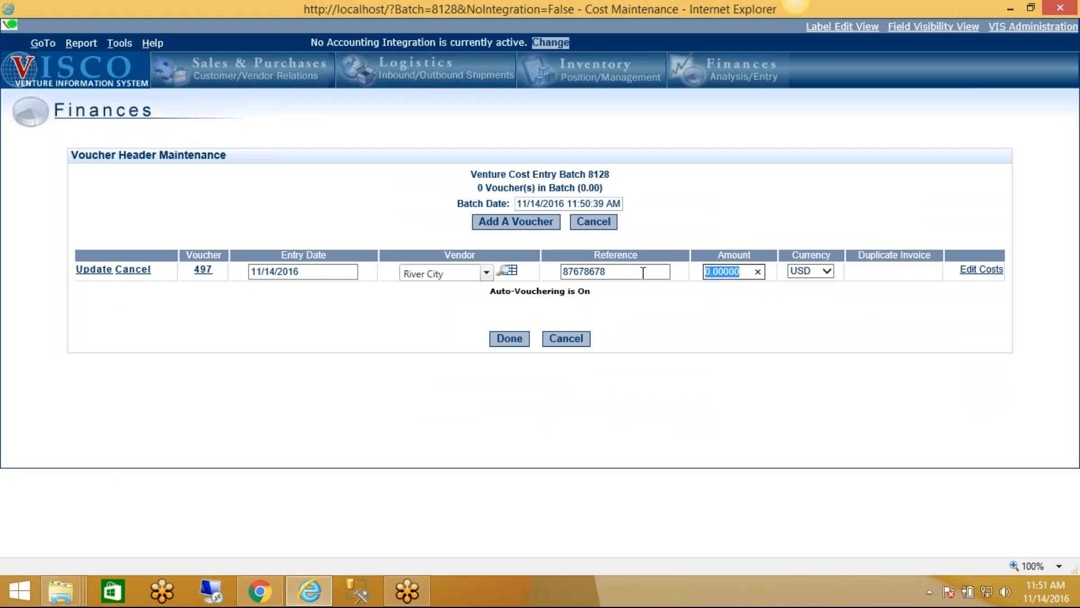
{"action": "type", "text": "1000"}
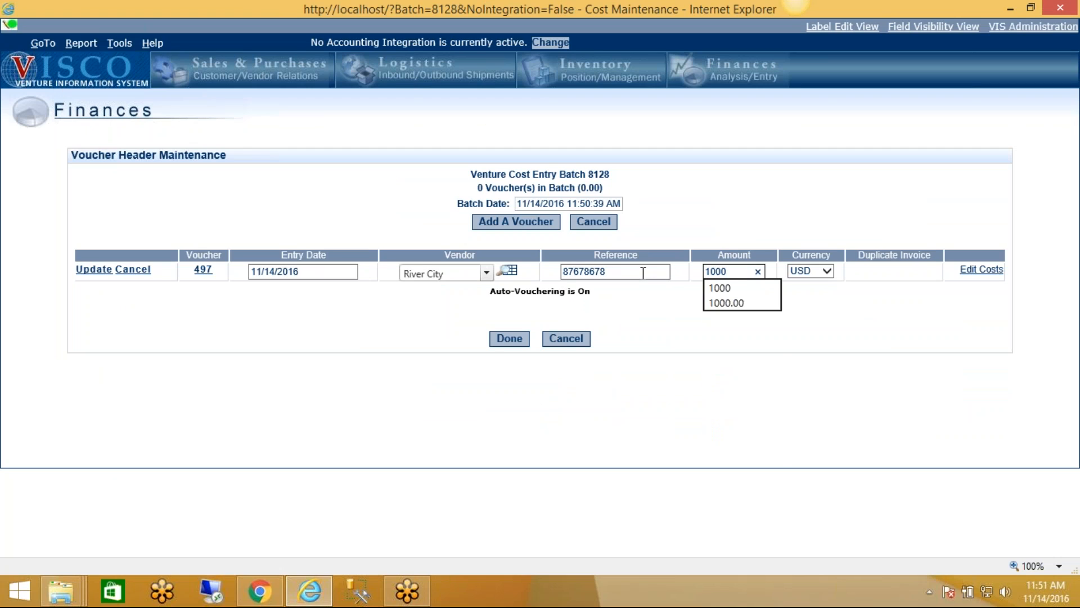
{"action": "left_click", "coordinate": [765, 339]}
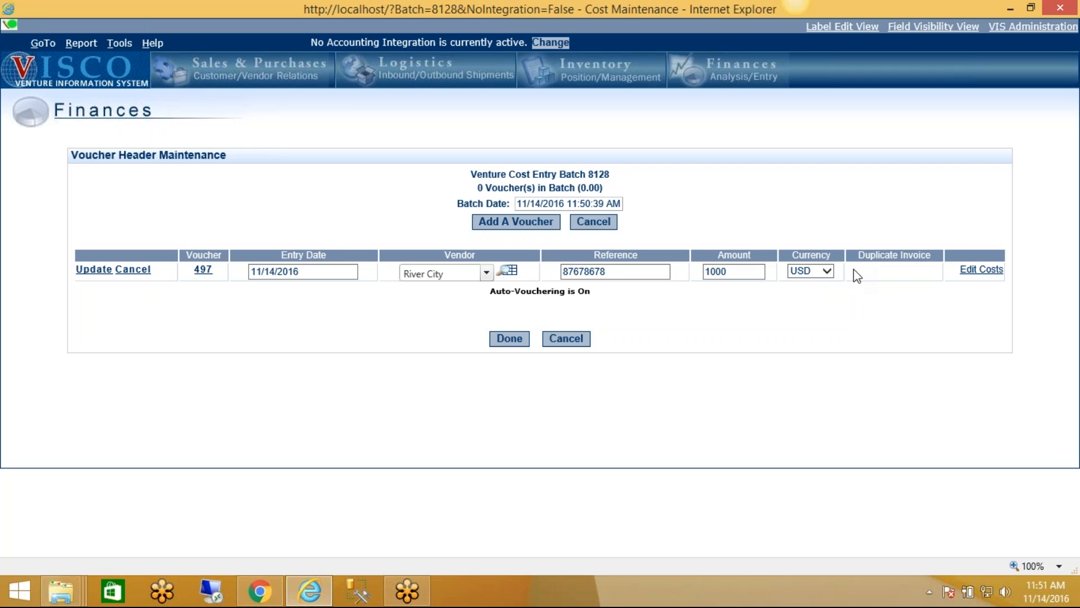
- Open the voucher's cost entry, set the cost type to Ocean/Air Freight, and apply the cost to a Container
{"action": "left_click", "coordinate": [971, 276]}
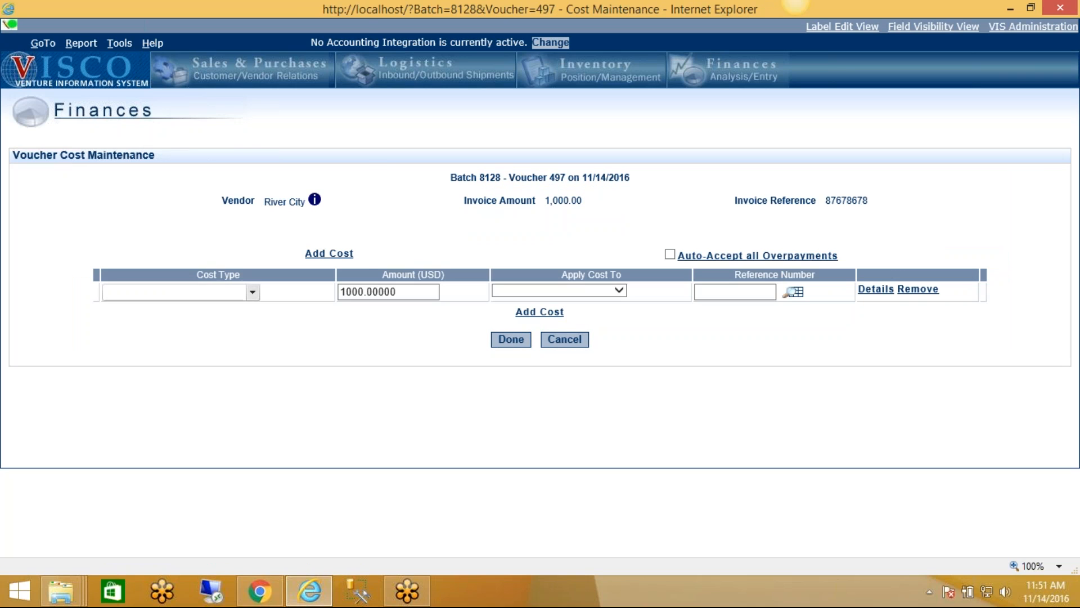
{"action": "left_click", "coordinate": [168, 291]}
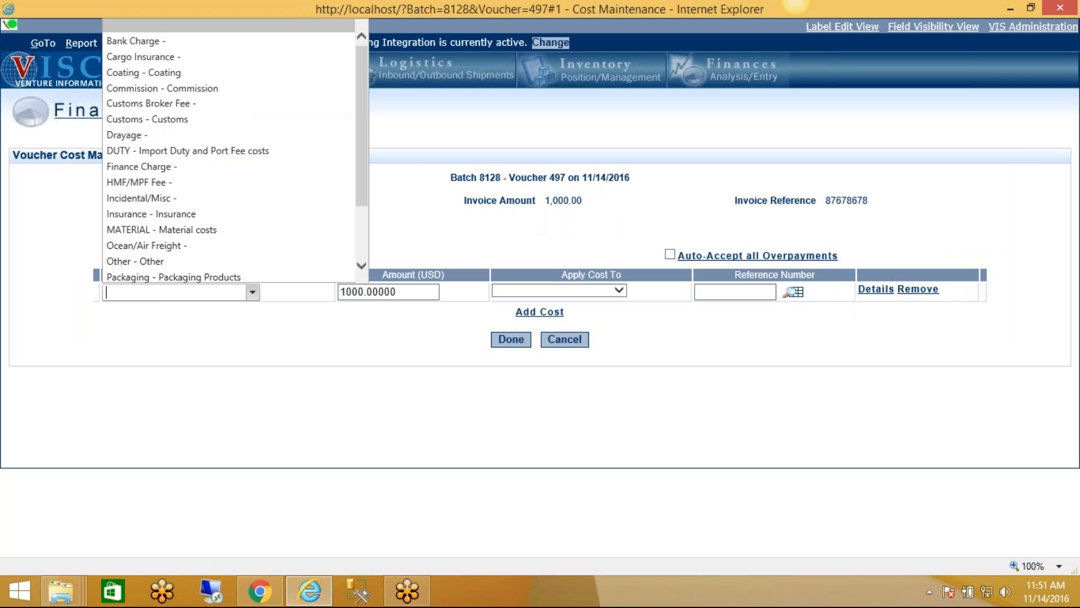
{"action": "left_click", "coordinate": [175, 250]}
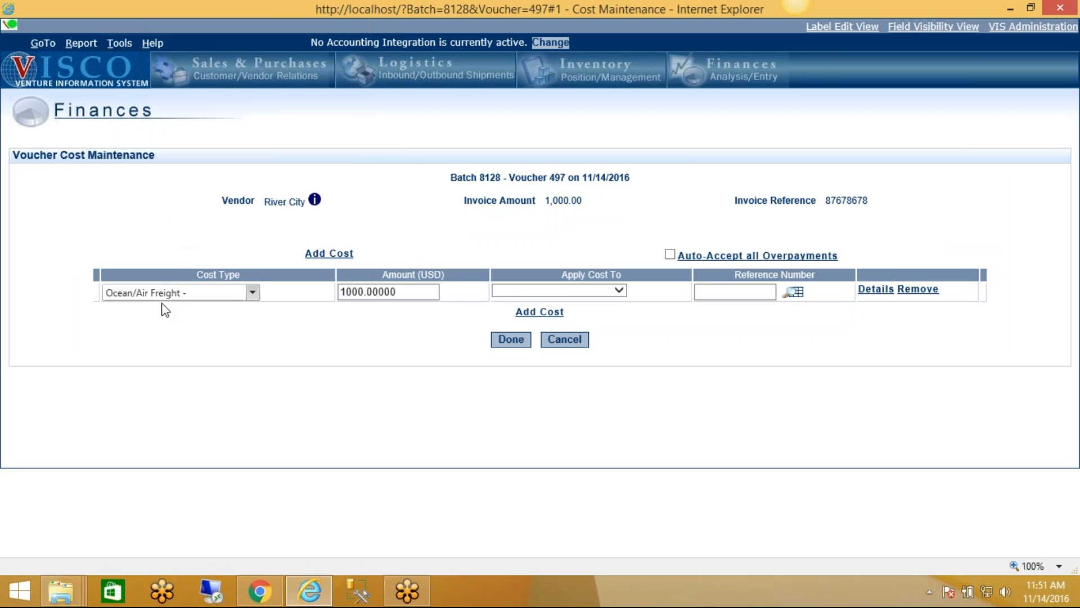
{"action": "key", "text": "Tab"}
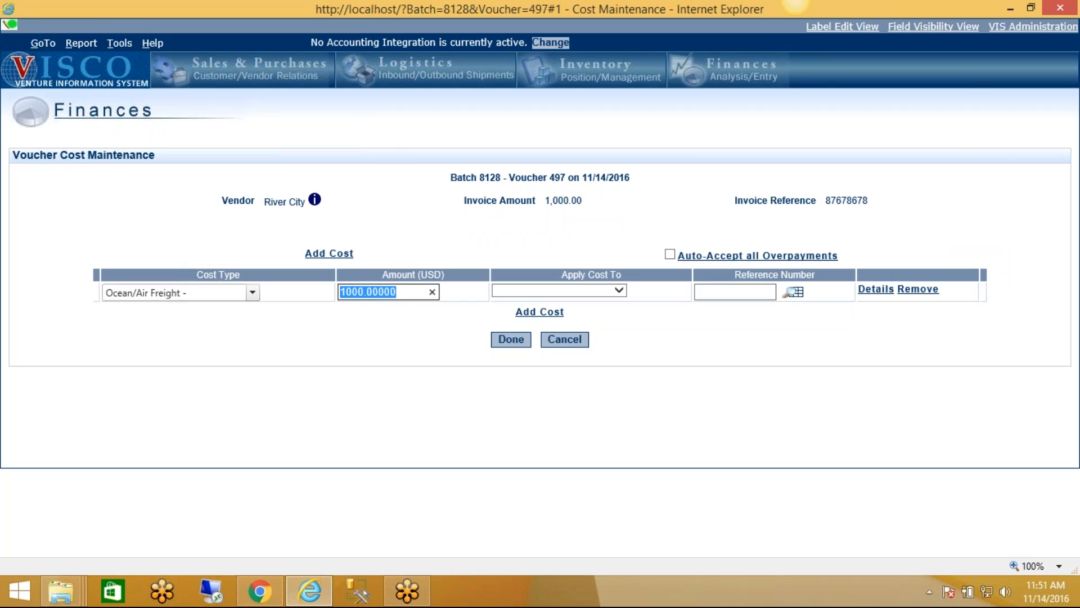
{"action": "left_click", "coordinate": [525, 289]}
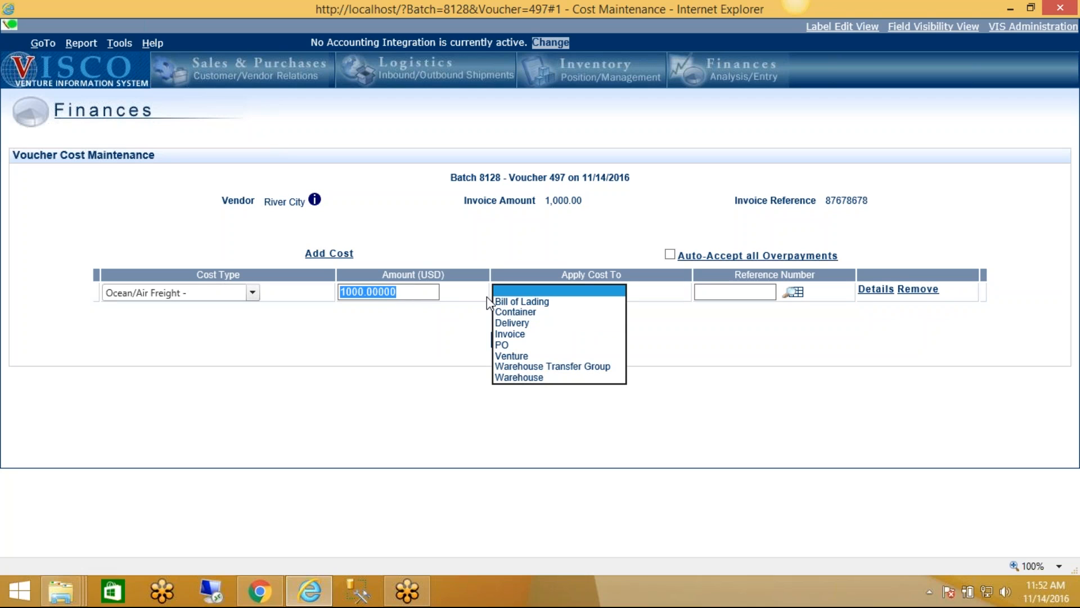
{"action": "left_click", "coordinate": [505, 313]}
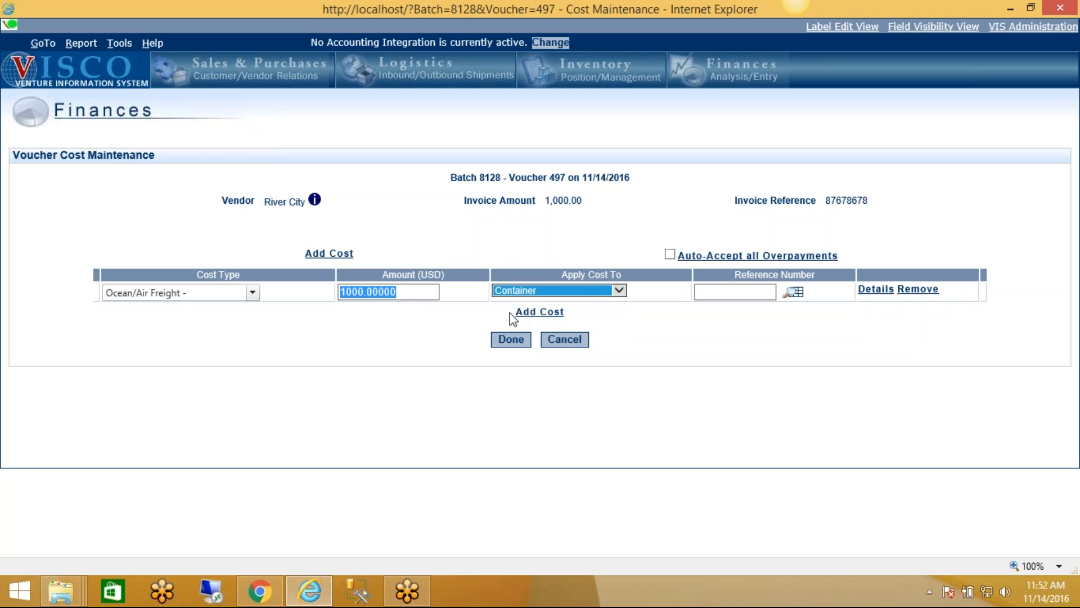
- Look up the containers sorted by most recent status date and choose NYK45453 as the cost's reference number
{"action": "left_click", "coordinate": [796, 294]}
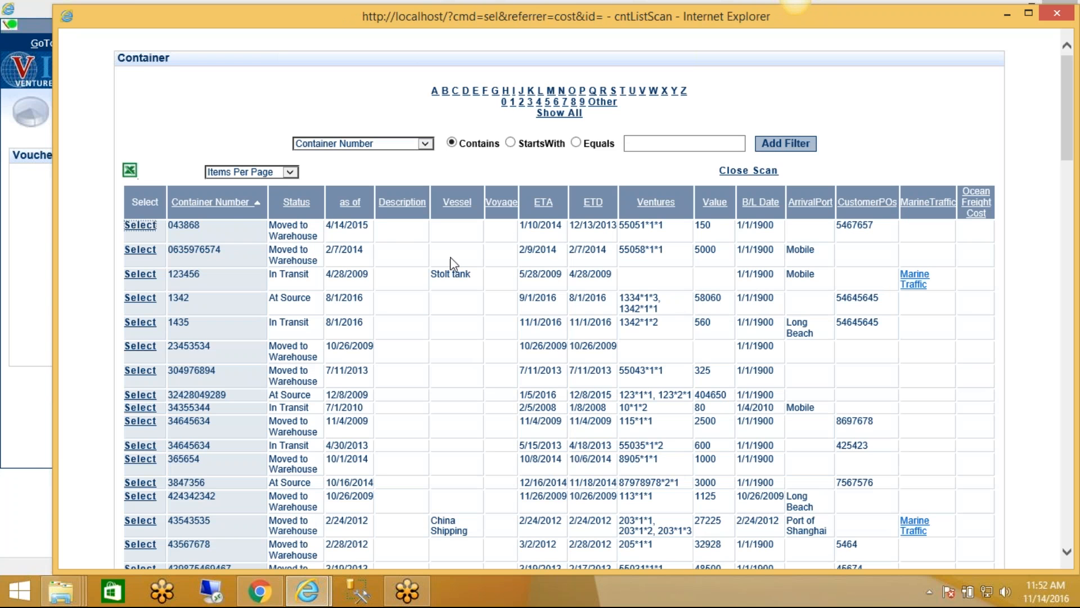
{"action": "left_click", "coordinate": [348, 207]}
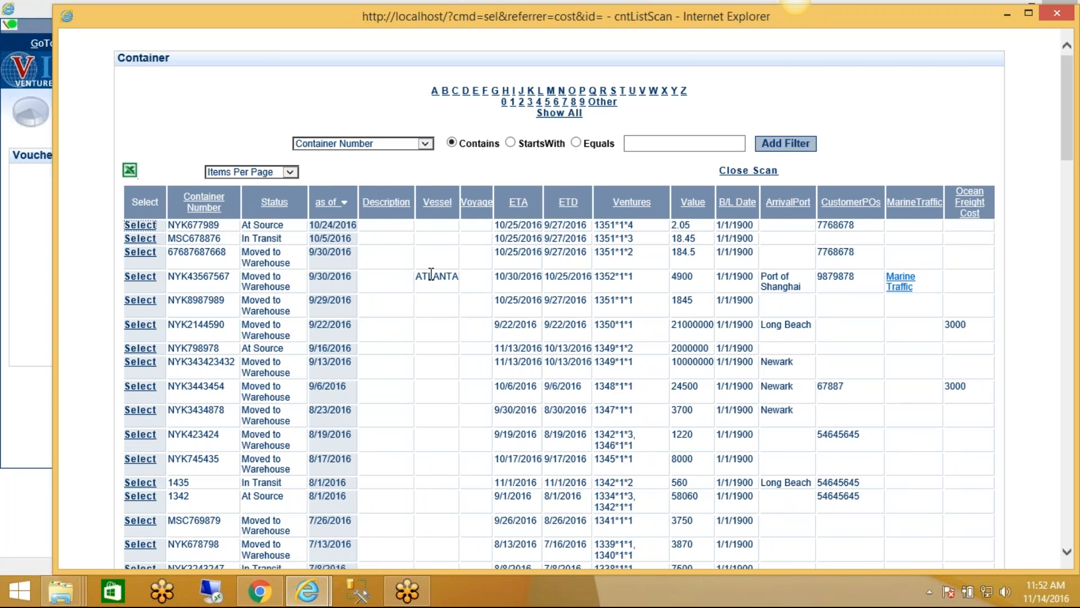
{"action": "scroll", "coordinate": [587, 253], "scroll_direction": "down", "scroll_amount": 3}
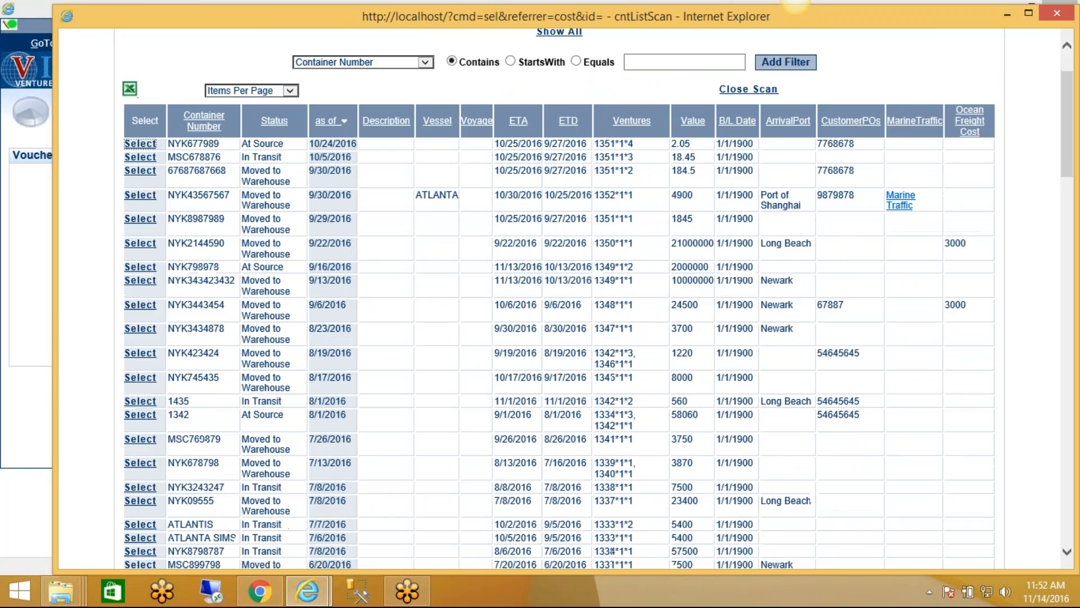
{"action": "scroll", "coordinate": [337, 336], "scroll_direction": "down", "scroll_amount": 1}
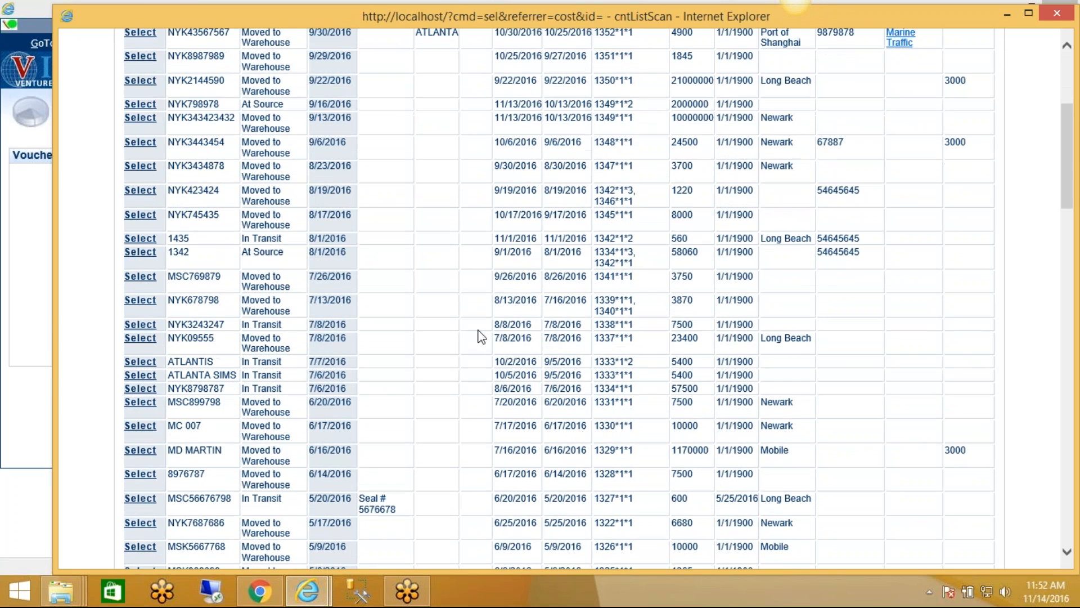
{"action": "scroll", "coordinate": [485, 343], "scroll_direction": "down", "scroll_amount": 2}
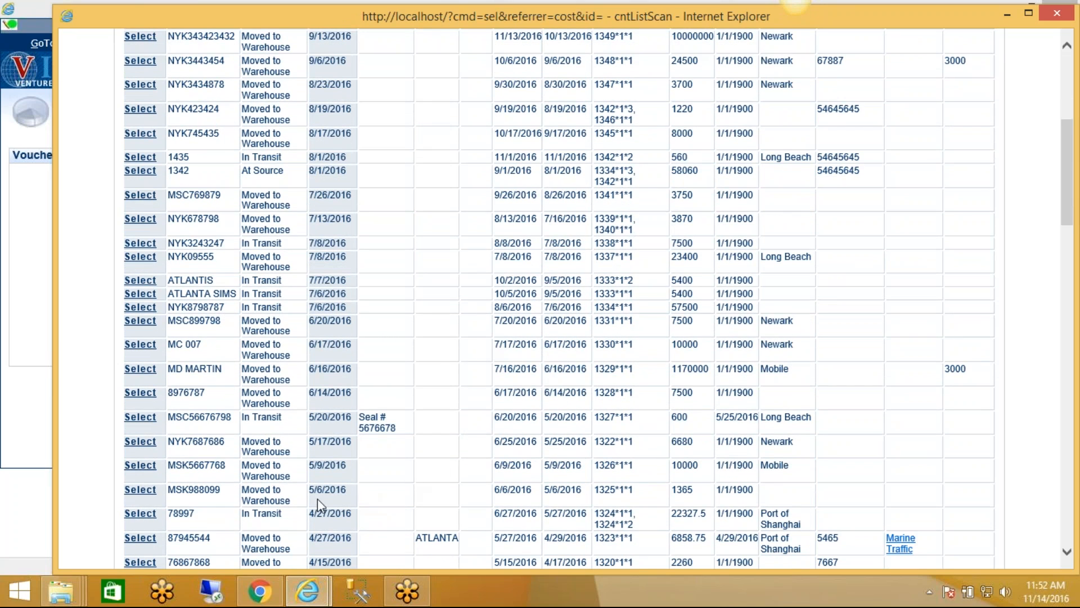
{"action": "scroll", "coordinate": [272, 500], "scroll_direction": "down", "scroll_amount": 3}
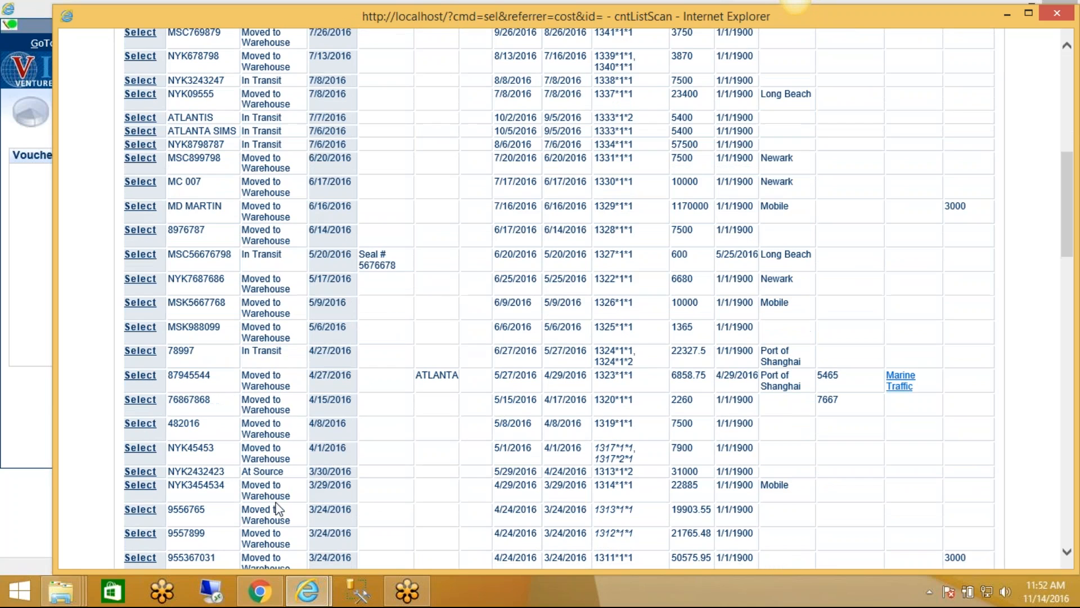
{"action": "left_click", "coordinate": [140, 448]}
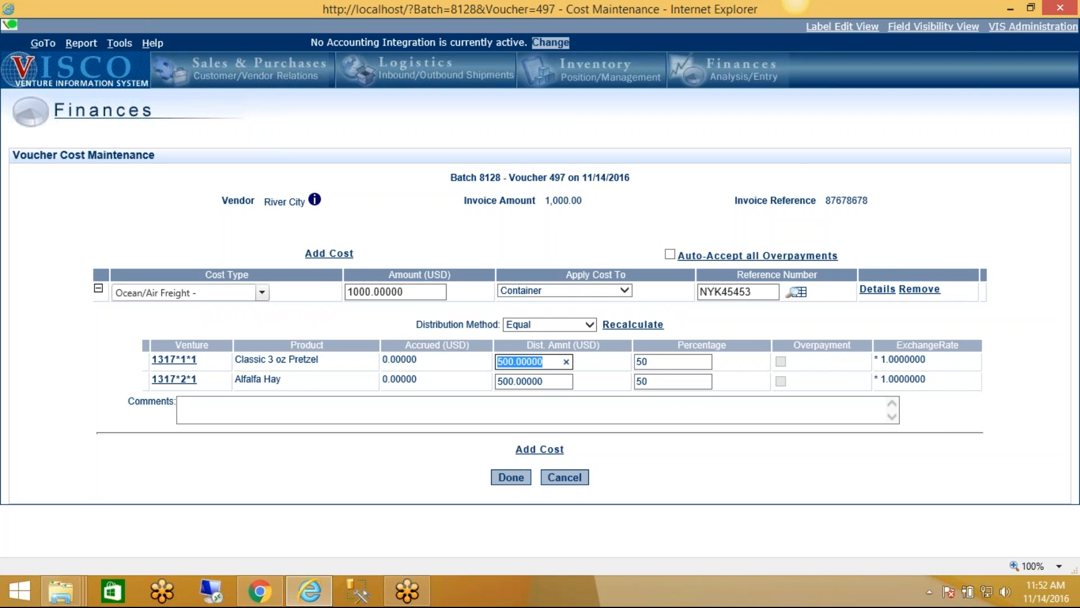
- Set the freight cost's distribution method to By Quantity and recalculate the distributed amounts
{"action": "left_click", "coordinate": [517, 325]}
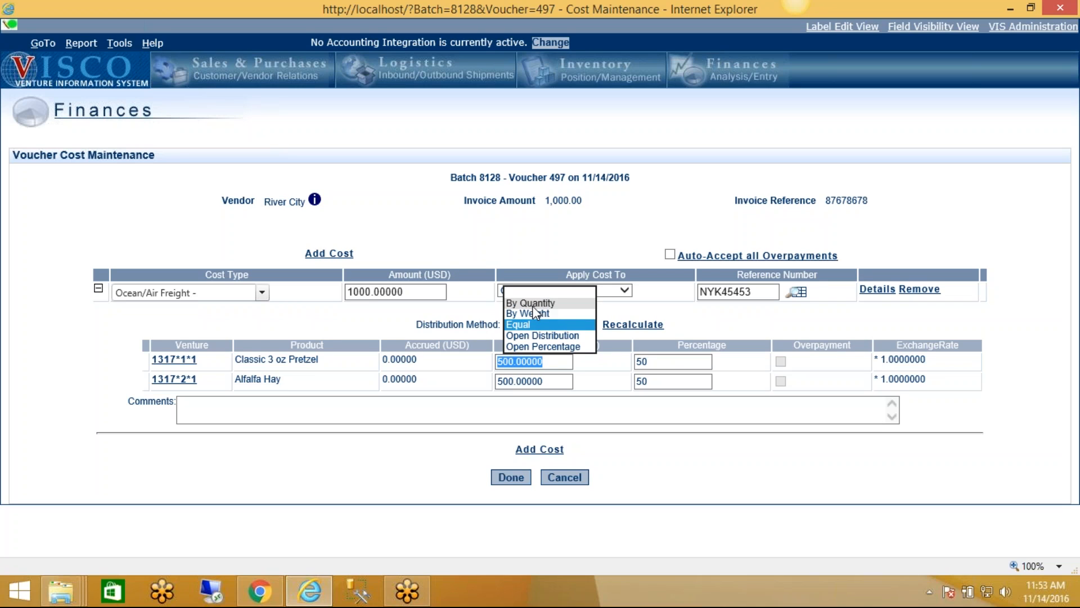
{"action": "left_click", "coordinate": [532, 305]}
{"action": "left_click", "coordinate": [615, 329]}
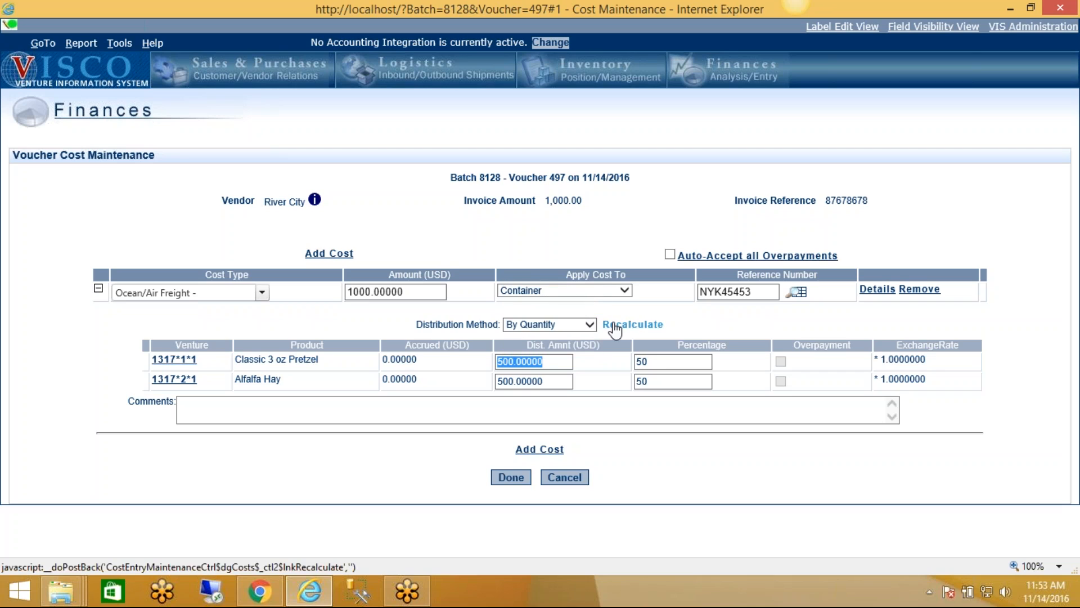
{"action": "left_click", "coordinate": [320, 359]}
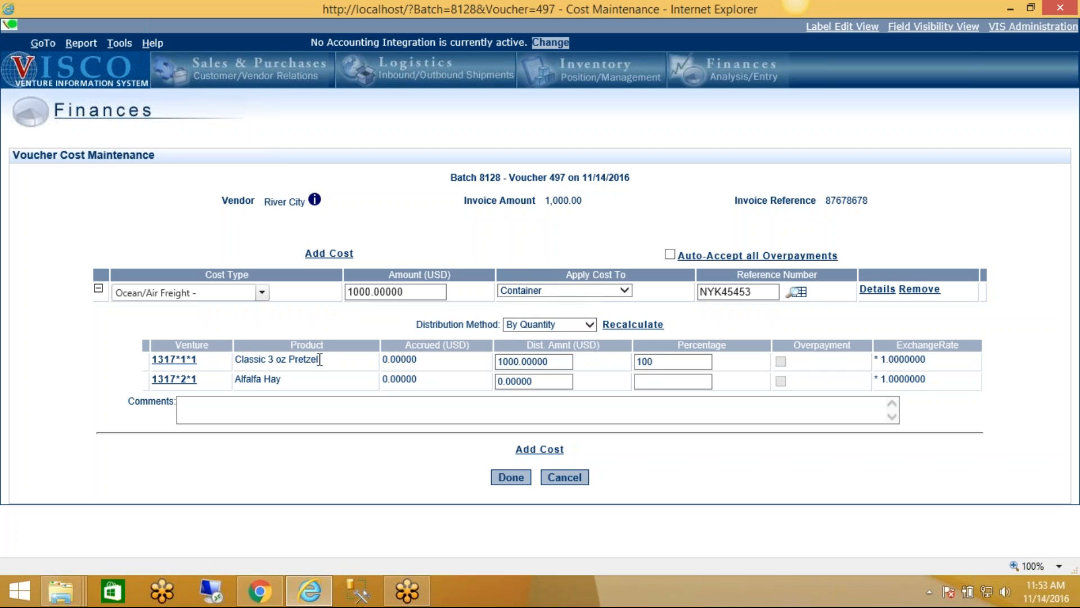
- Show all containers in the reference lookup and replace the cost's container with NYK35345
{"action": "left_click", "coordinate": [796, 292]}
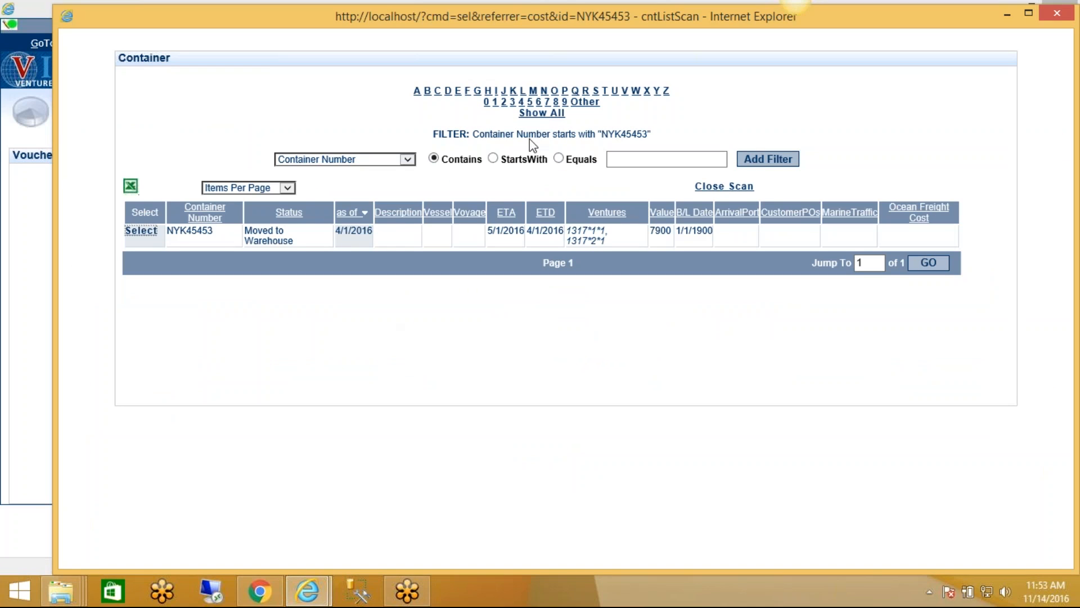
{"action": "left_click", "coordinate": [541, 112]}
{"action": "scroll", "coordinate": [522, 180], "scroll_direction": "down", "scroll_amount": 10}
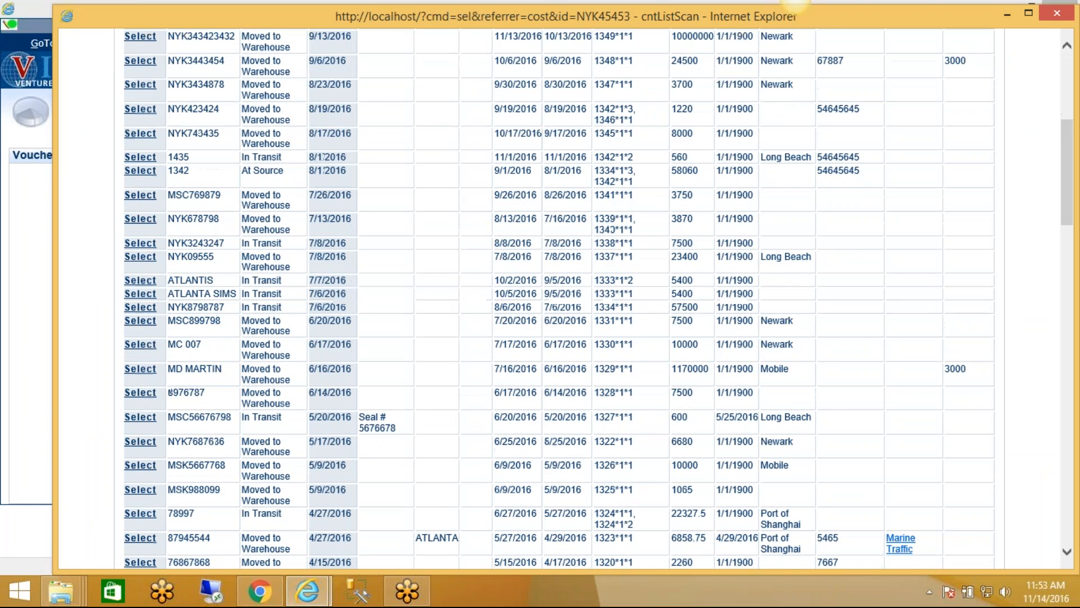
{"action": "scroll", "coordinate": [394, 250], "scroll_direction": "down", "scroll_amount": 5}
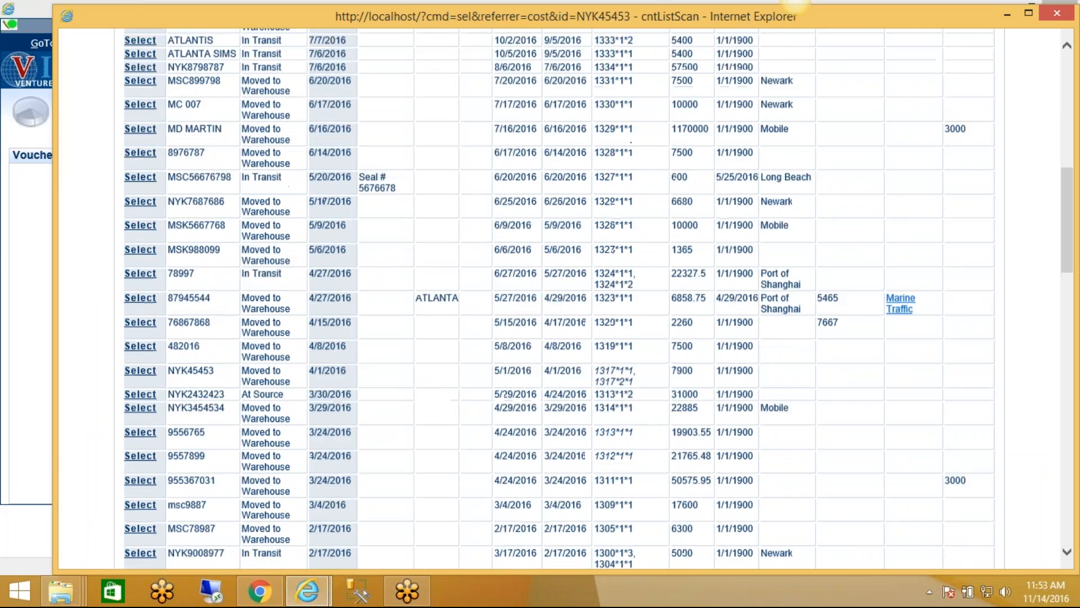
{"action": "scroll", "coordinate": [224, 367], "scroll_direction": "down", "scroll_amount": 5}
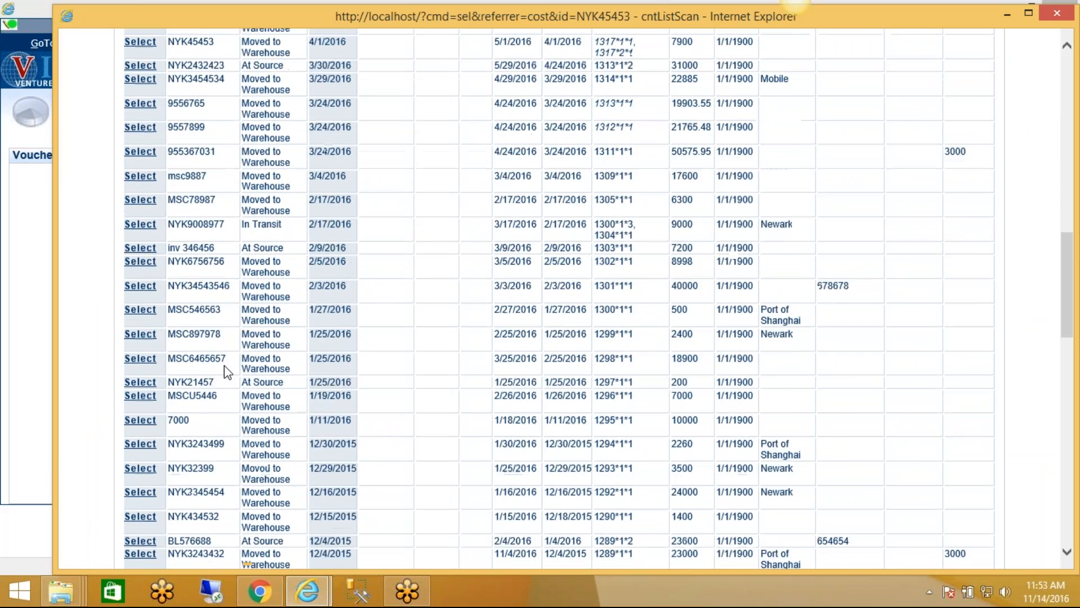
{"action": "scroll", "coordinate": [223, 366], "scroll_direction": "down", "scroll_amount": 2}
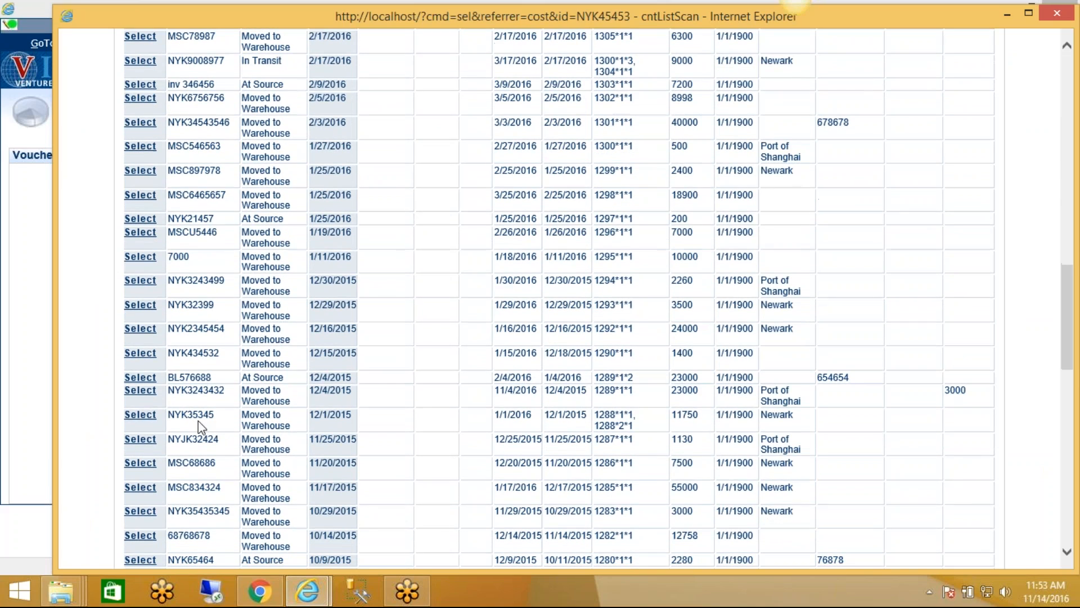
{"action": "left_click", "coordinate": [140, 415]}
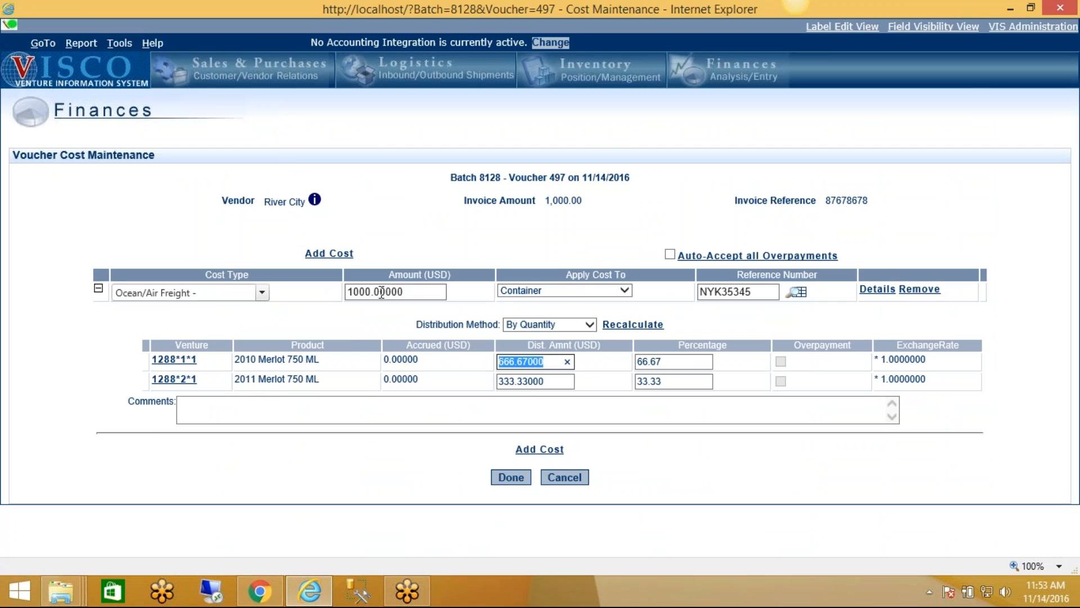
- Recalculate the By Quantity split across the two Merlot ventures, then save the voucher's costs and batch 8128
{"action": "left_click", "coordinate": [542, 328]}
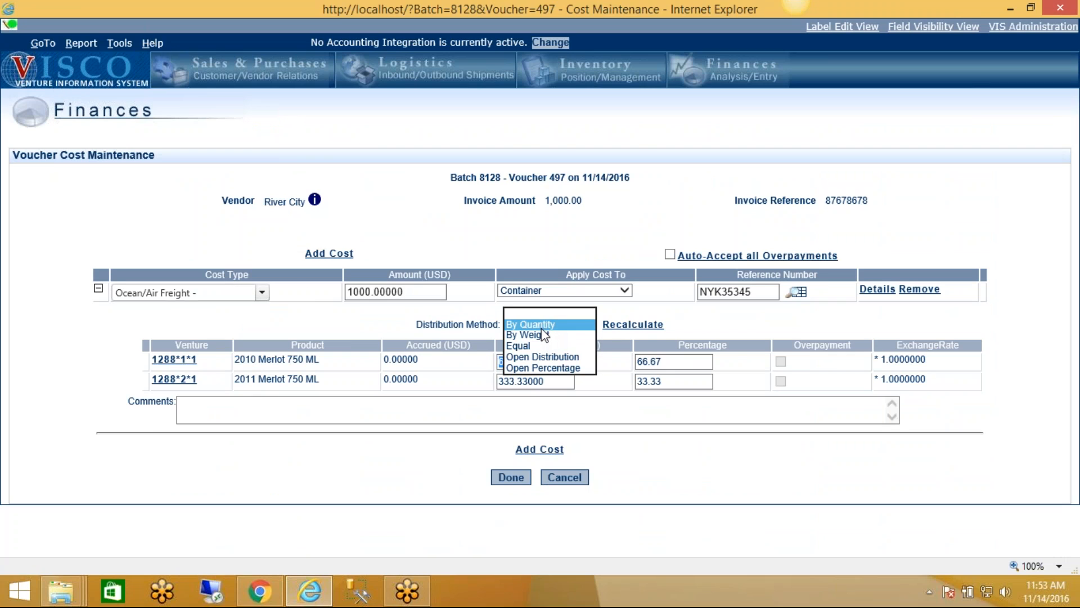
{"action": "left_click", "coordinate": [633, 325]}
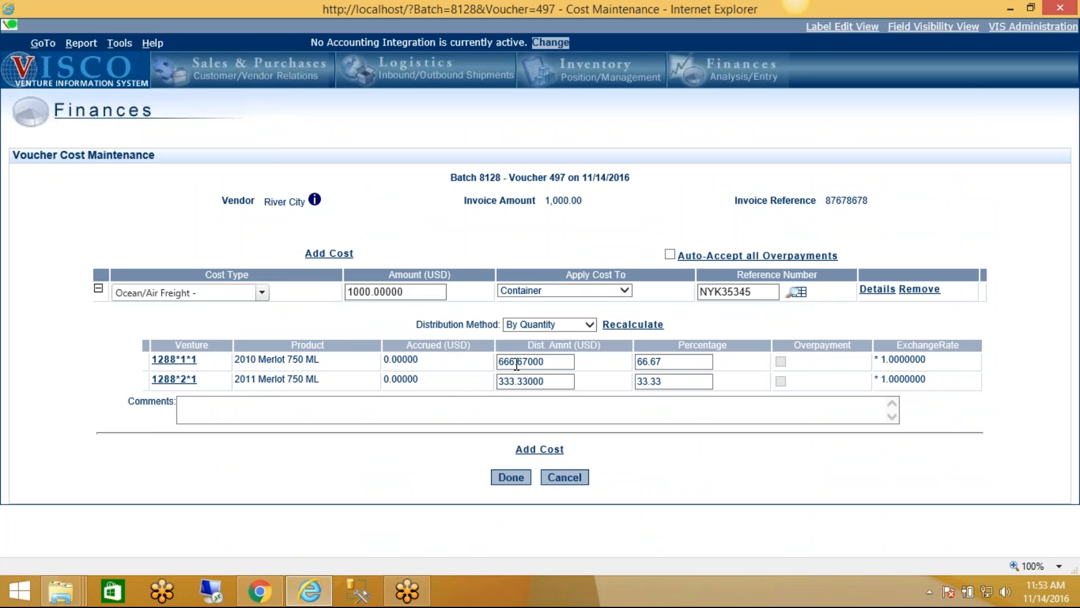
{"action": "left_click", "coordinate": [511, 361]}
{"action": "left_click_drag", "start_coordinate": [510, 363], "coordinate": [498, 363]}
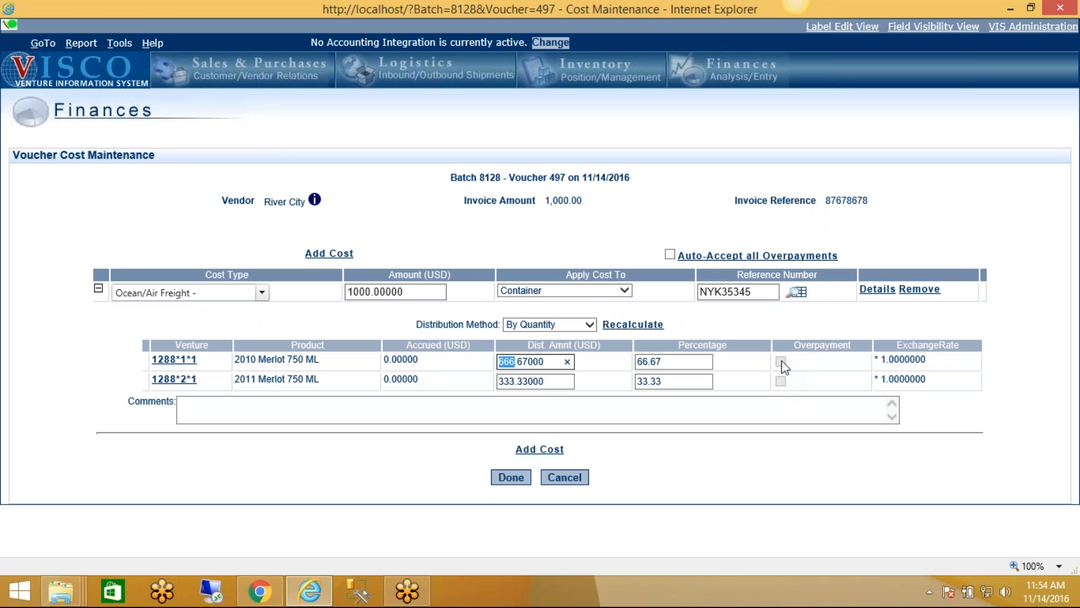
{"action": "left_click", "coordinate": [508, 478]}
{"action": "left_click", "coordinate": [513, 336]}
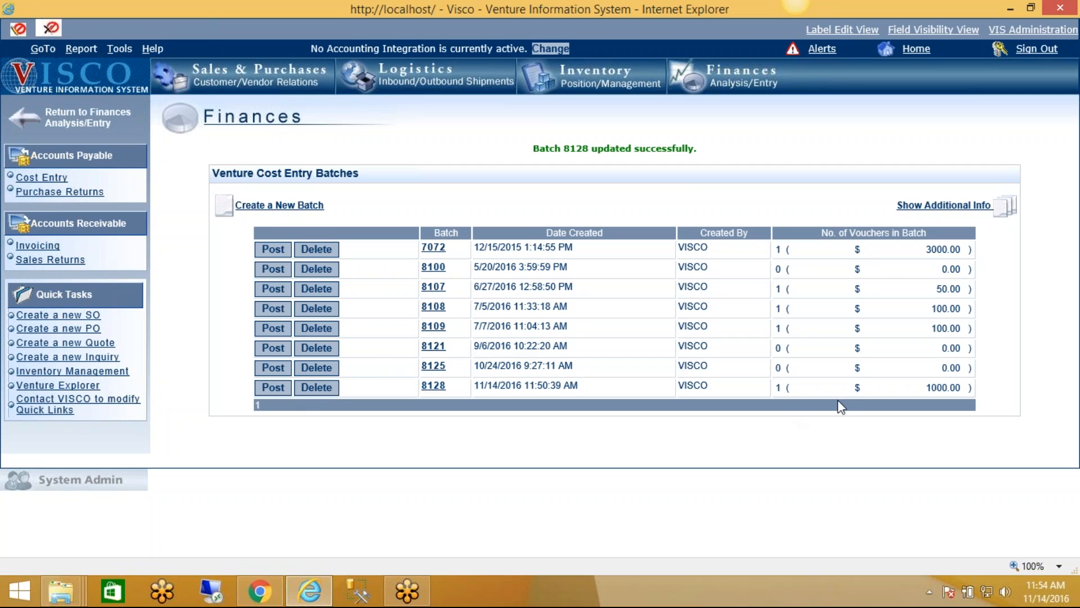
- Post batch 8128, examine the GL accounts and amounts in its Excel audit report, and close the report
{"action": "left_click", "coordinate": [282, 389]}
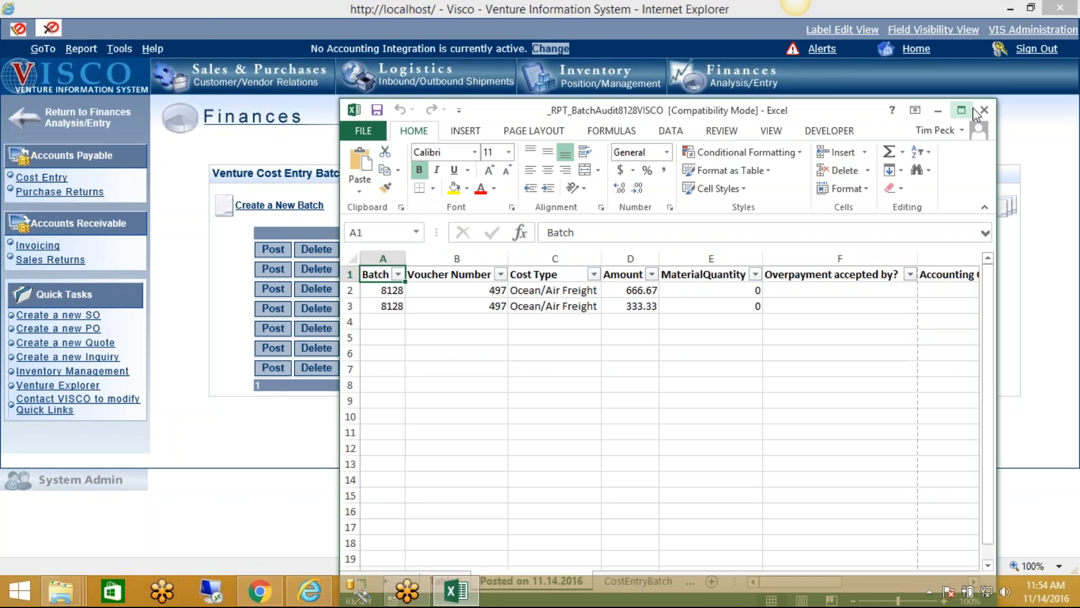
{"action": "left_click", "coordinate": [961, 109]}
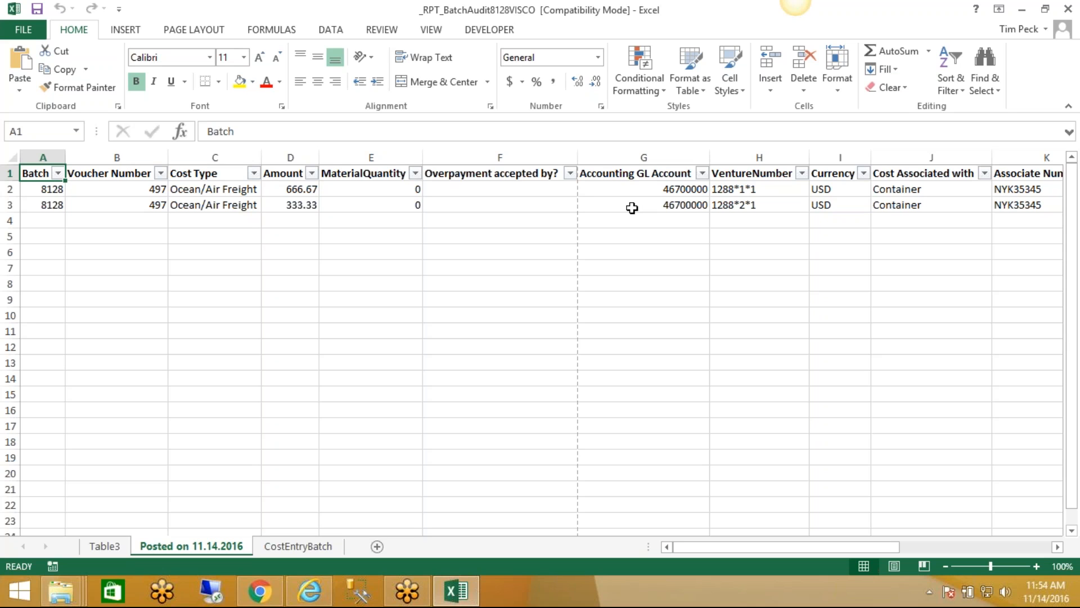
{"action": "left_click", "coordinate": [1072, 11]}
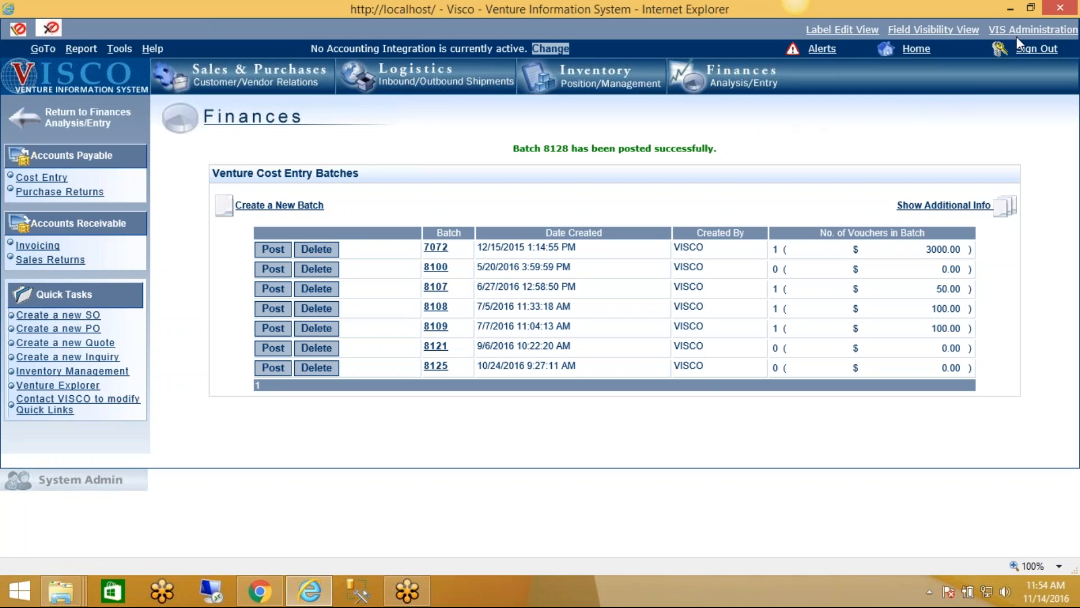